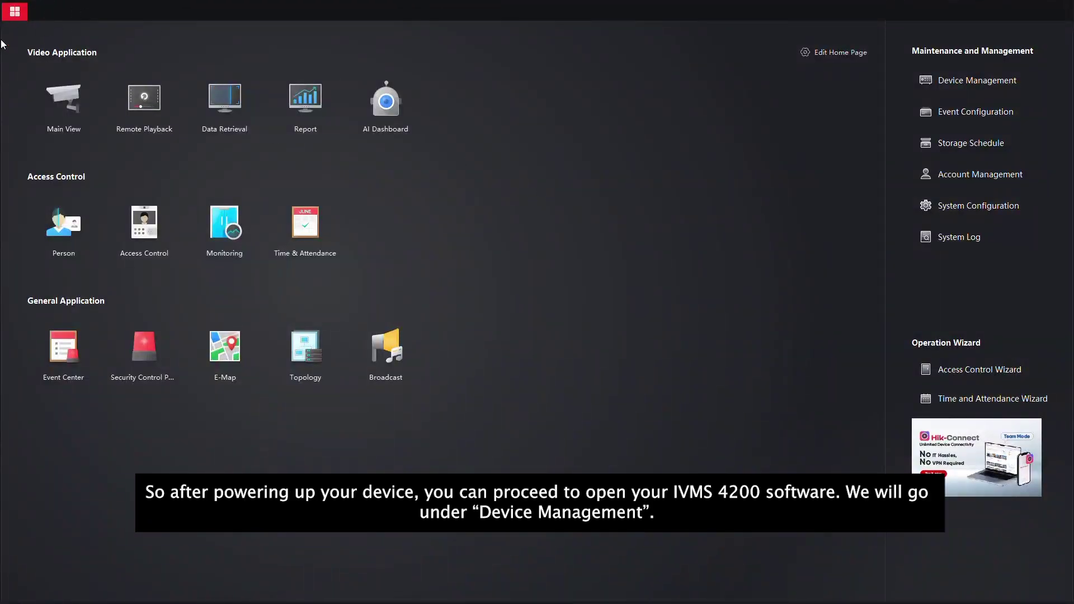
Step: Select both inactive DS-QAZ speakers in the Device Management online device list
click(977, 80)
click(216, 57)
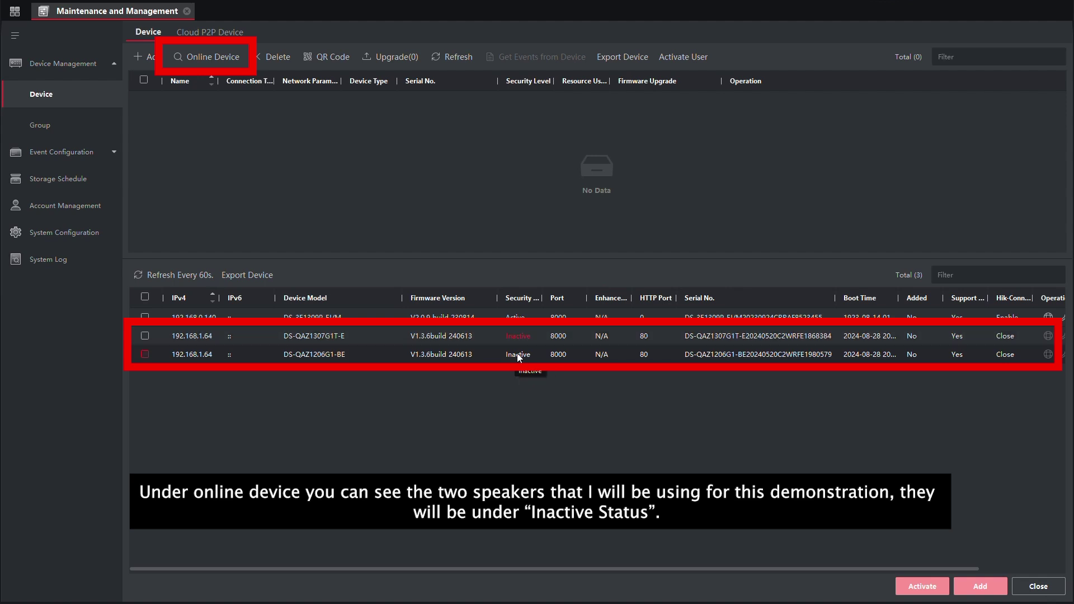
click(183, 343)
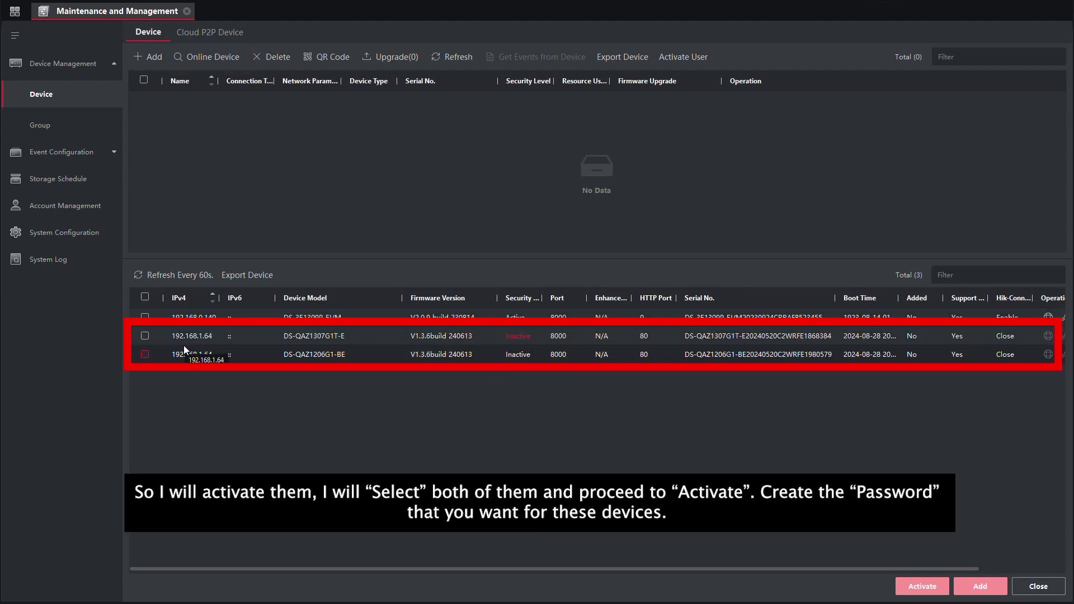
click(145, 336)
click(145, 354)
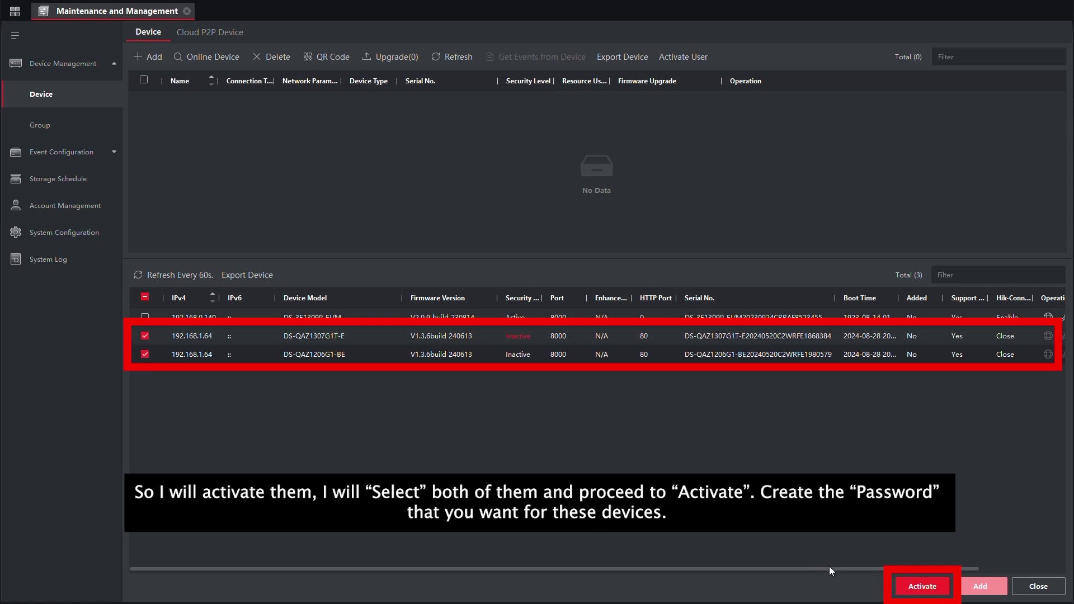
Step: Activate both selected speakers with a new admin password, entered and confirmed
click(922, 586)
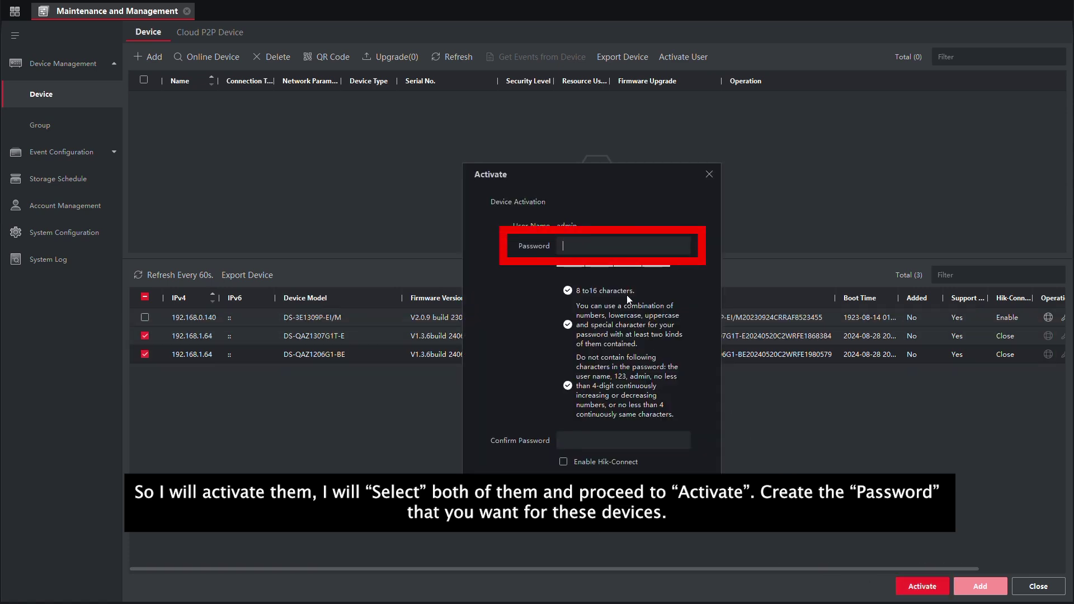
click(599, 244)
text(admin12345)
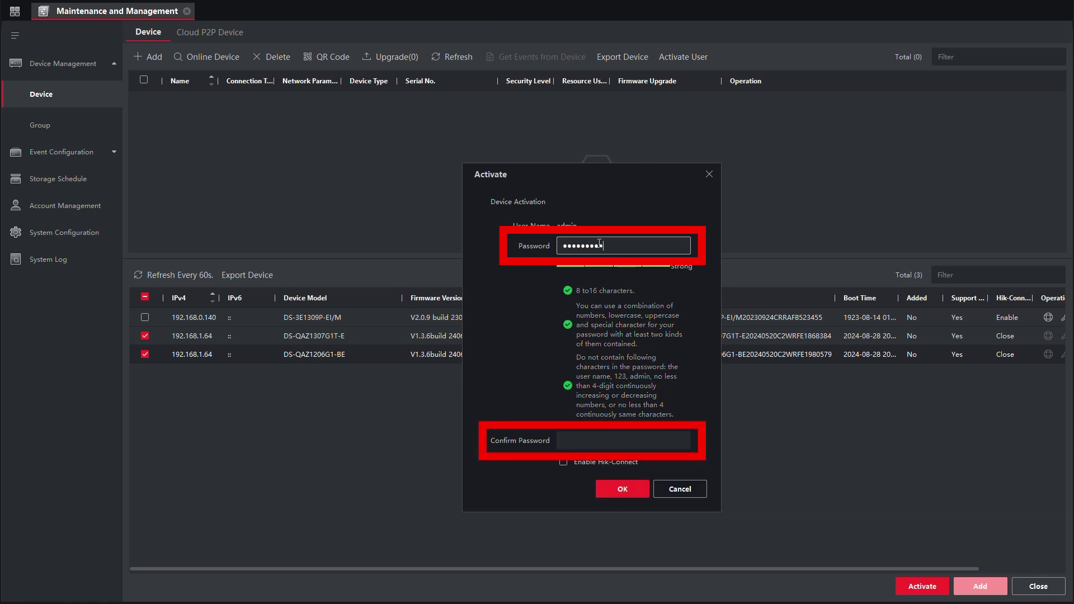
click(608, 440)
text(admin1234)
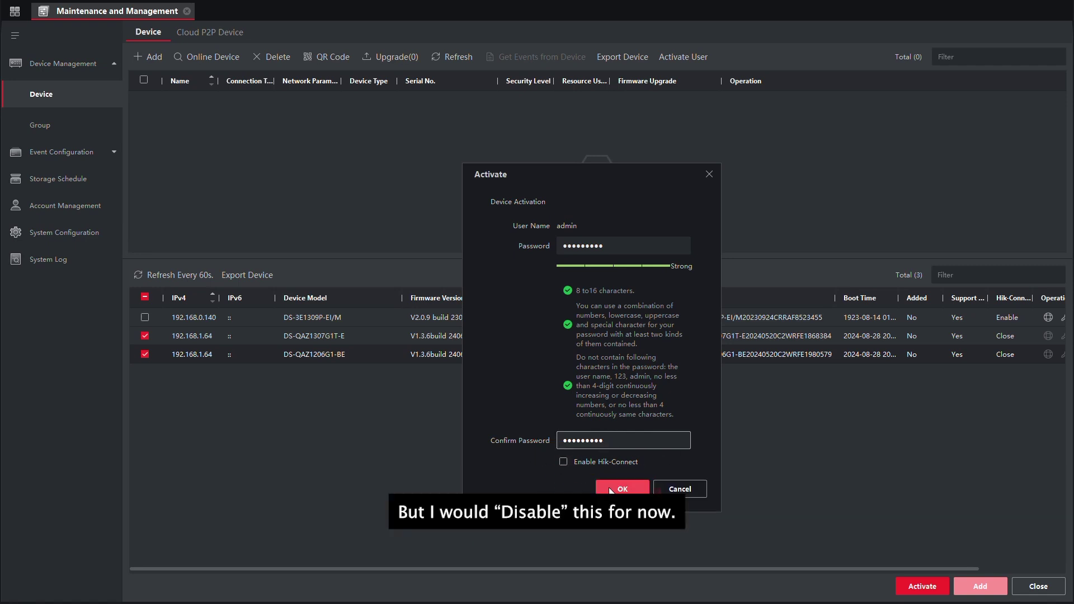
click(620, 490)
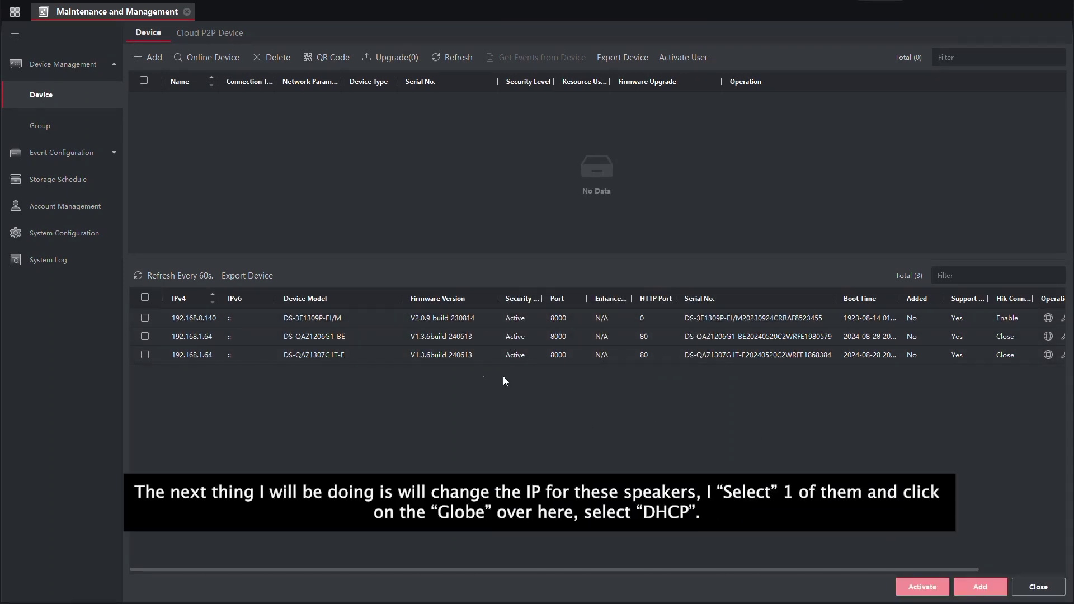
Step: Switch the DS-QAZ1206G1-BE speaker to DHCP, confirming with the device password
click(145, 337)
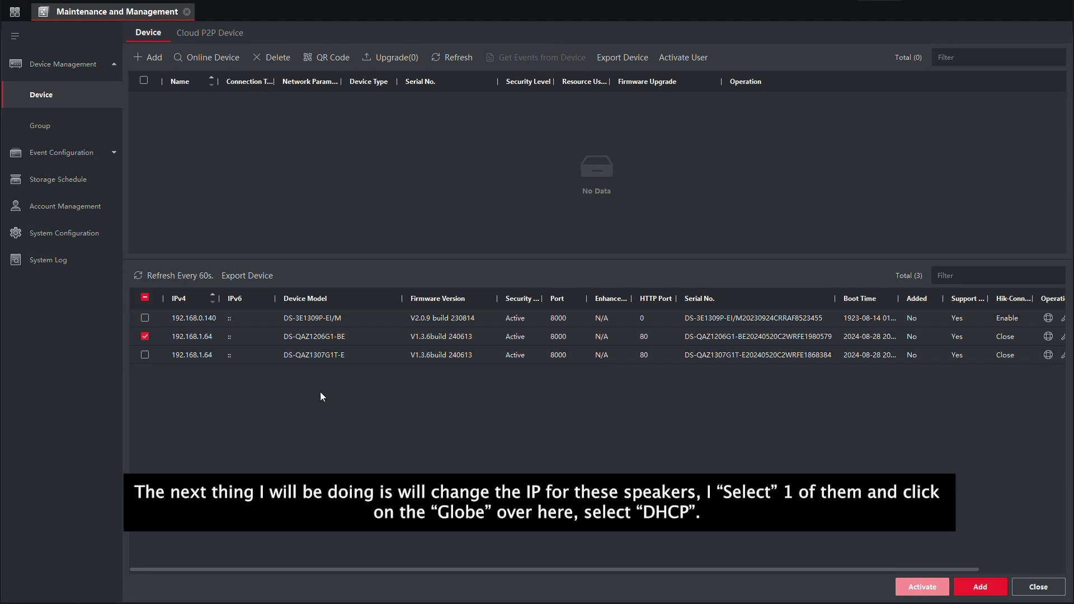
click(1047, 336)
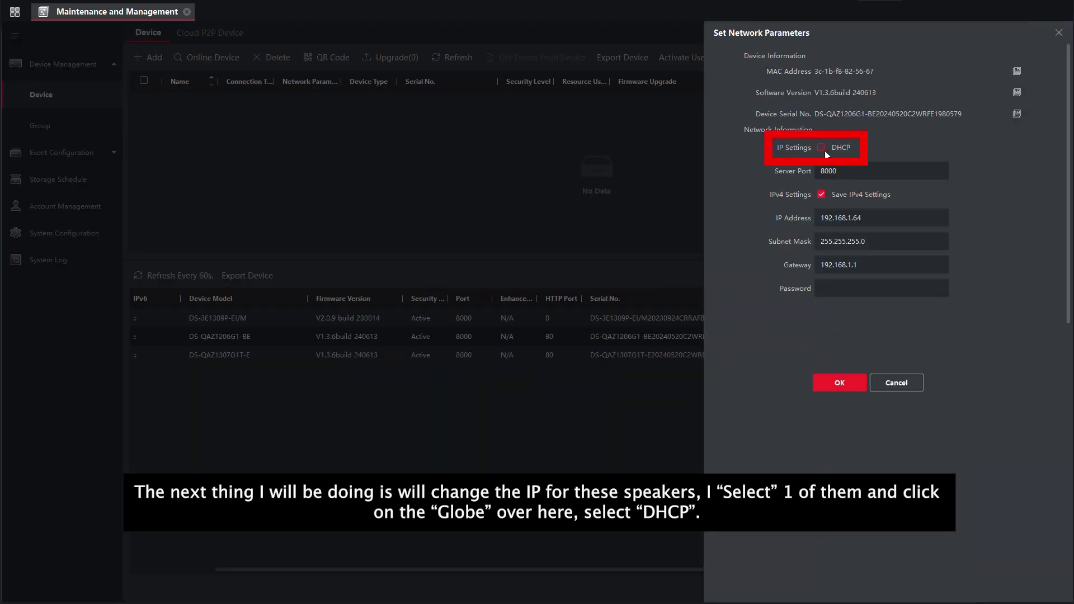
click(821, 148)
click(841, 284)
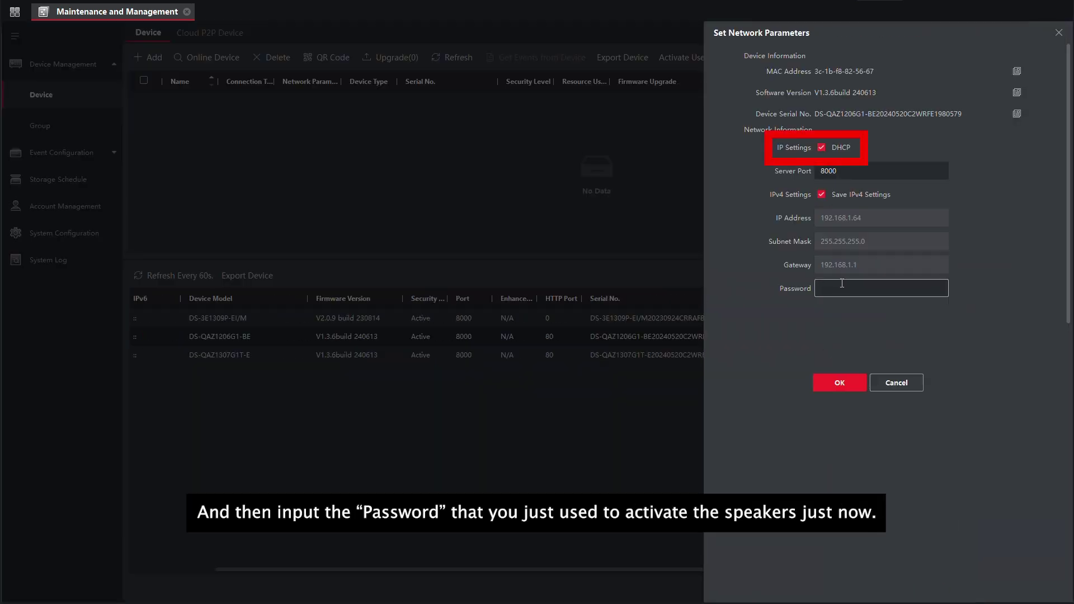
text(****)
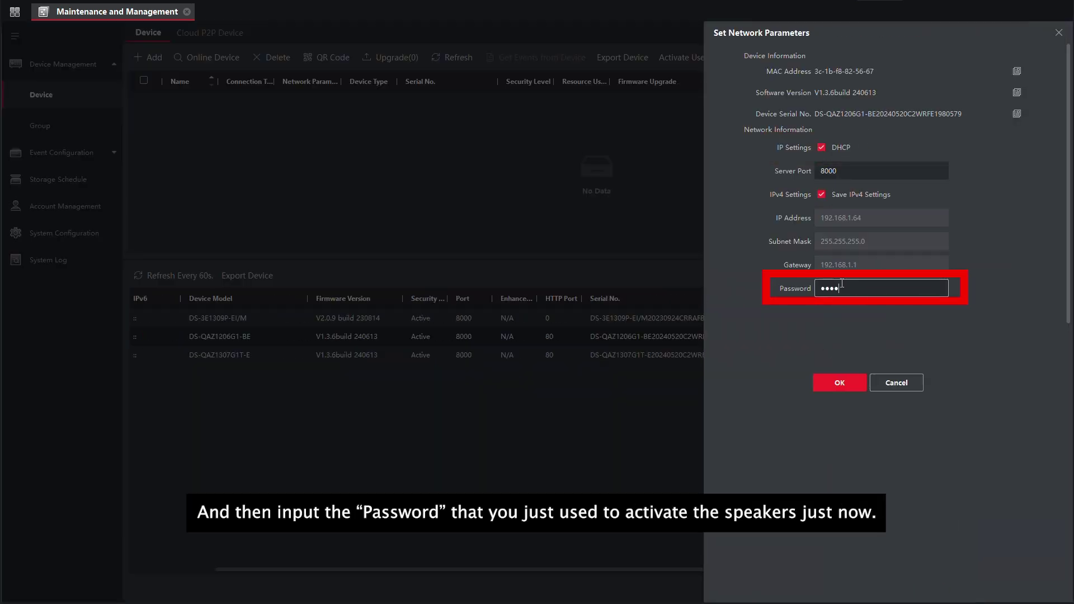
text(****)
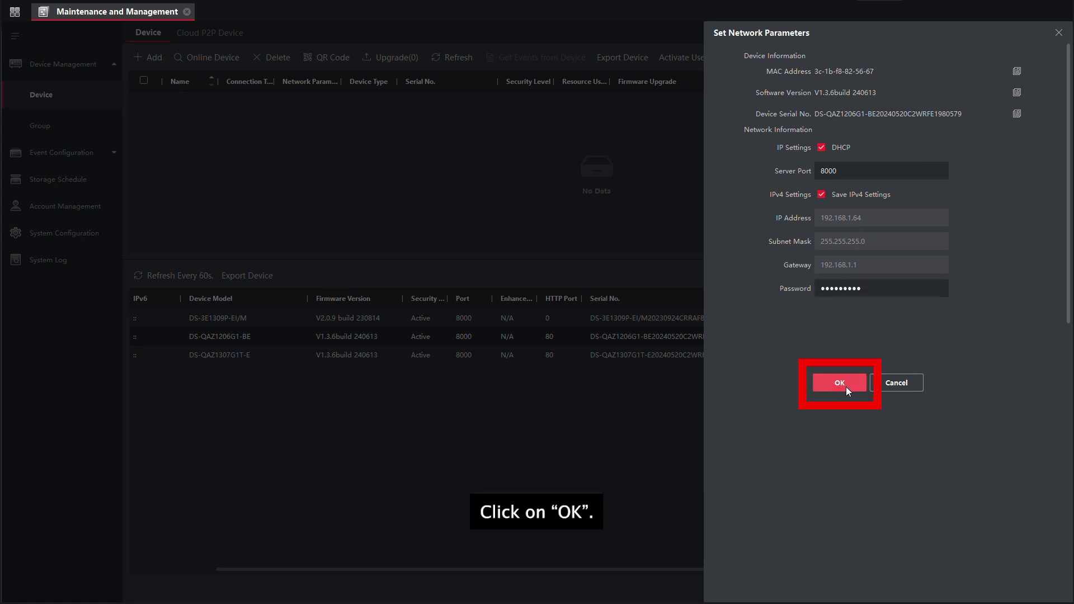
click(845, 385)
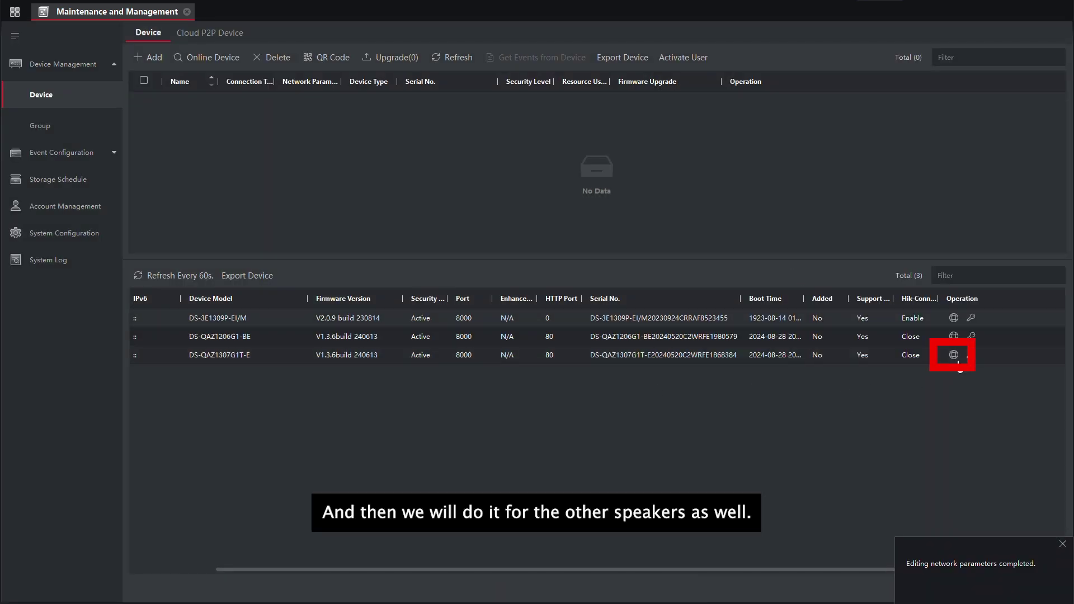
Step: Switch the DS-QAZ1307G1T-E speaker to DHCP and refresh the list to show the new addresses
click(954, 354)
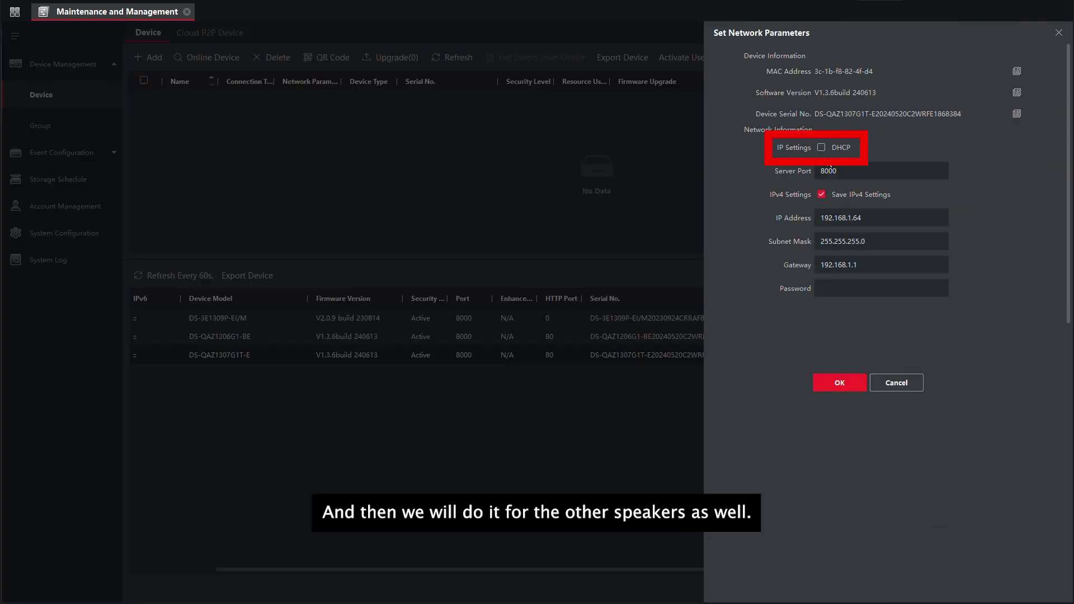
click(821, 147)
text(•)
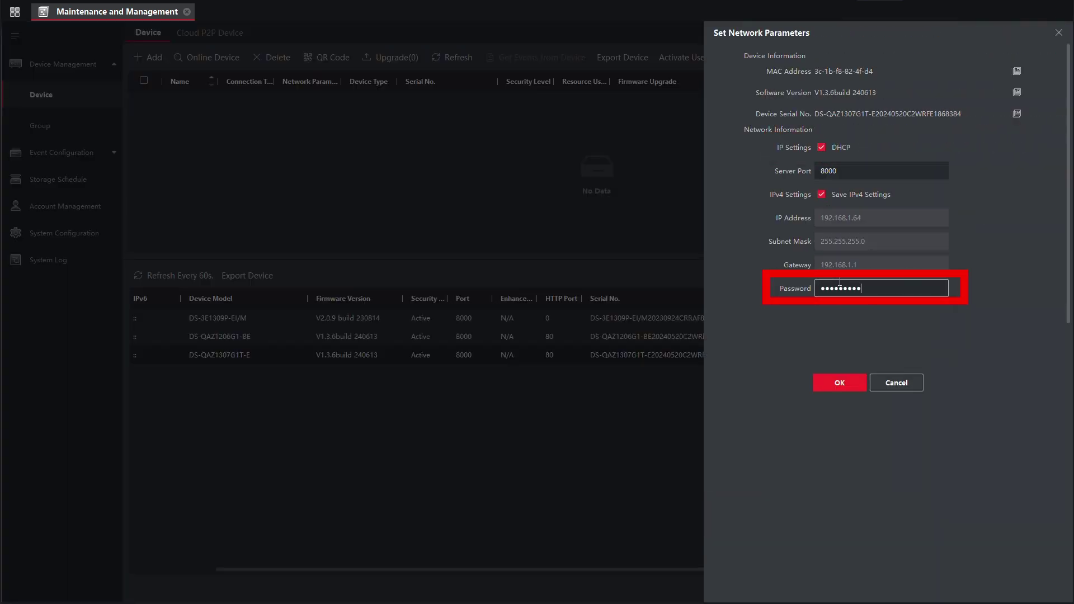
click(839, 383)
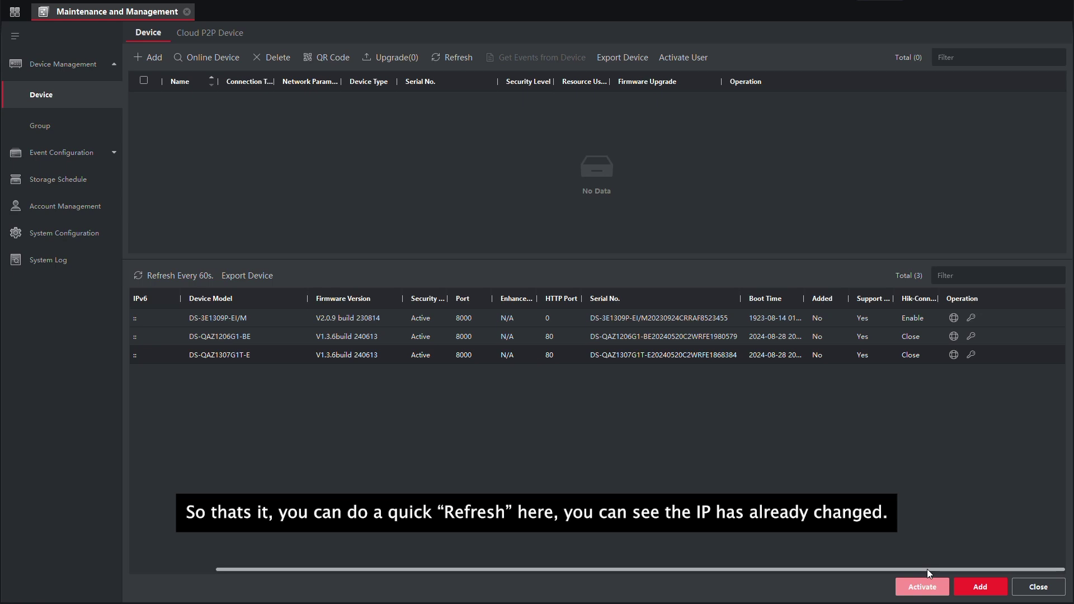
drag(928, 569, 756, 552)
click(168, 275)
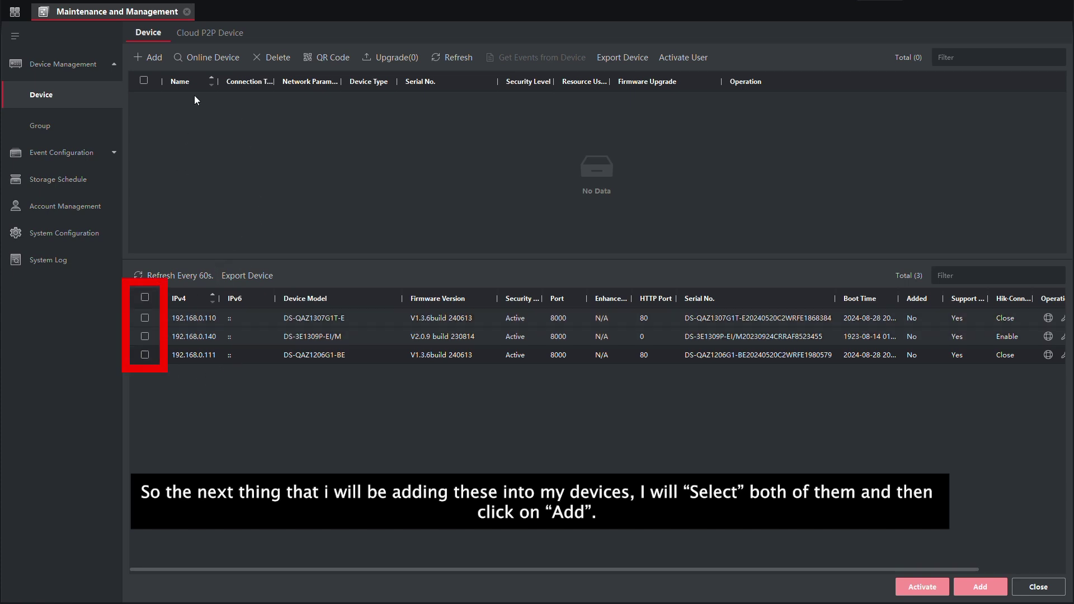
Step: Add speakers 192.168.0.110 and 192.168.0.111 with user admin, the device password and port 80
click(145, 318)
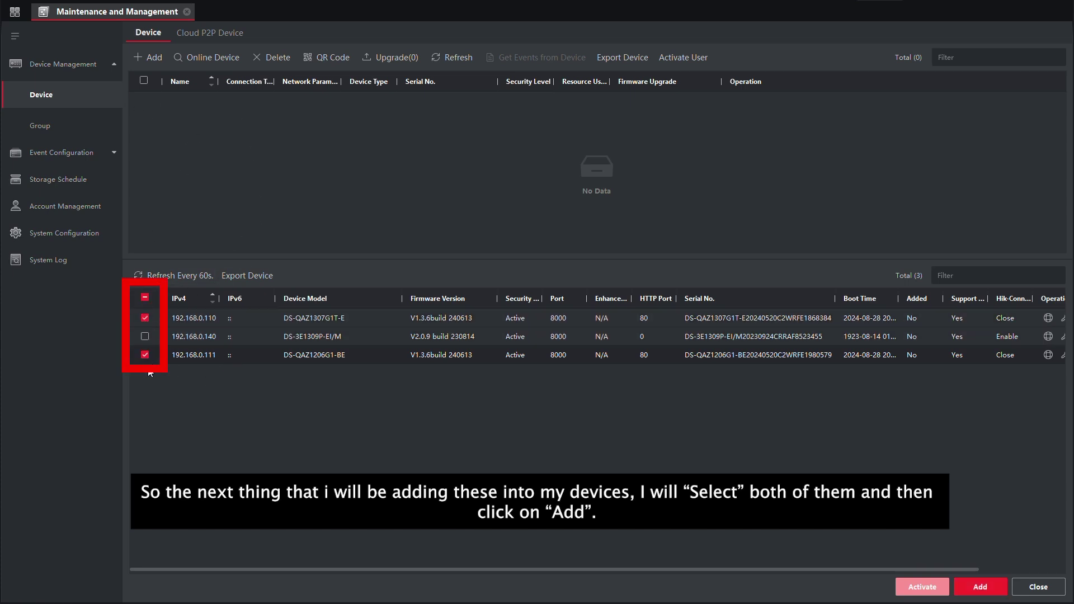
click(968, 585)
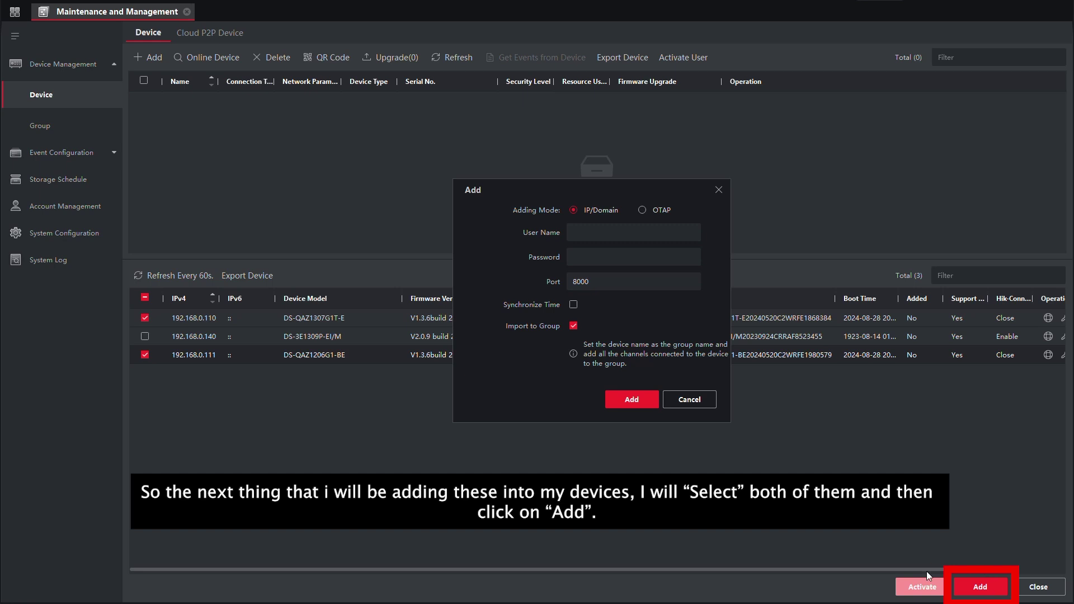
click(613, 234)
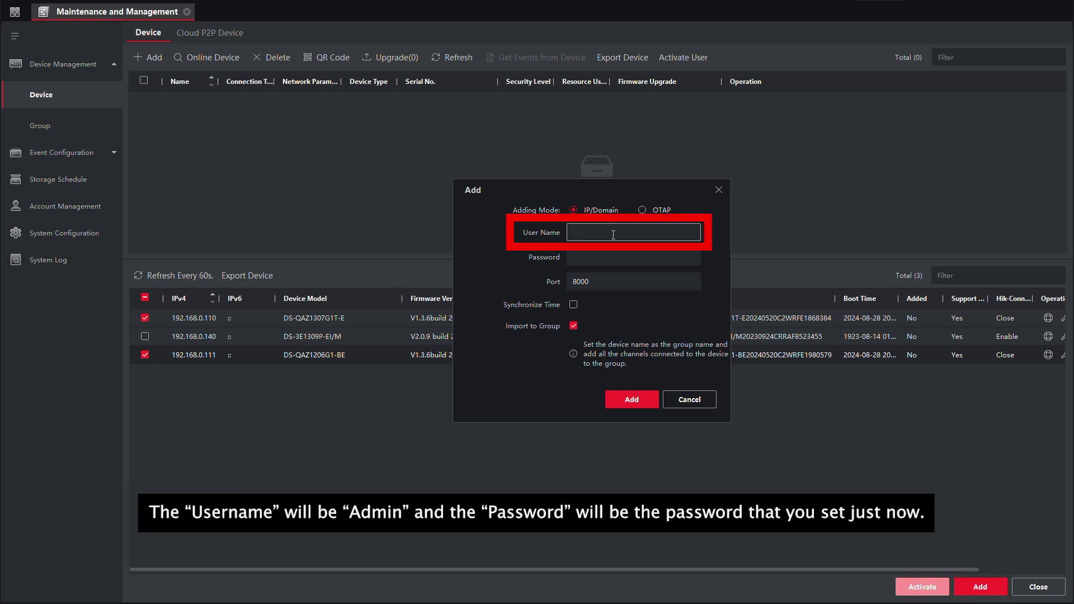
key(Tab)
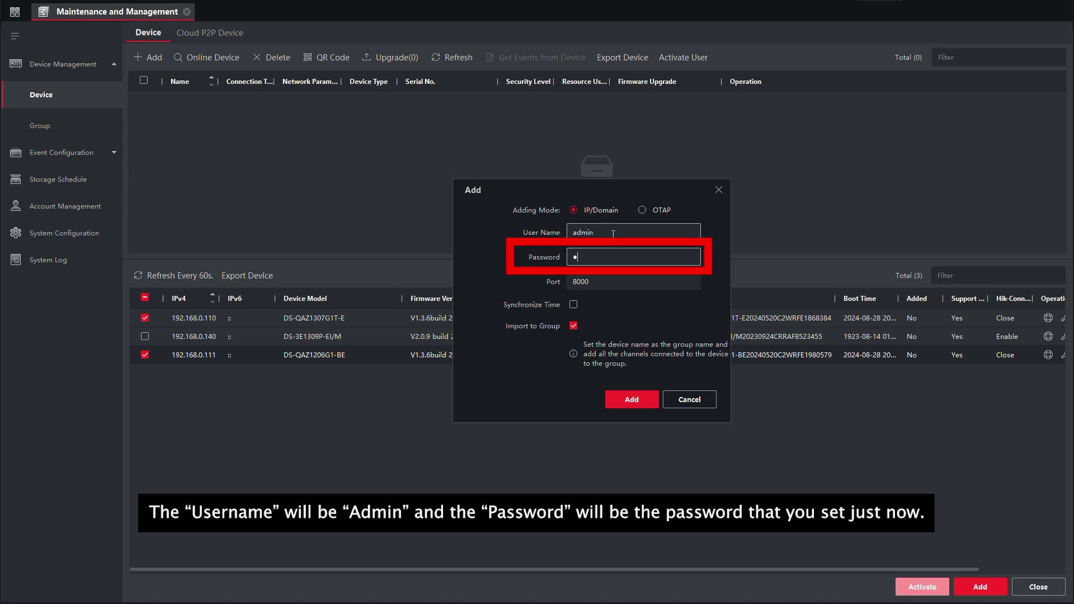
text(••••••••)
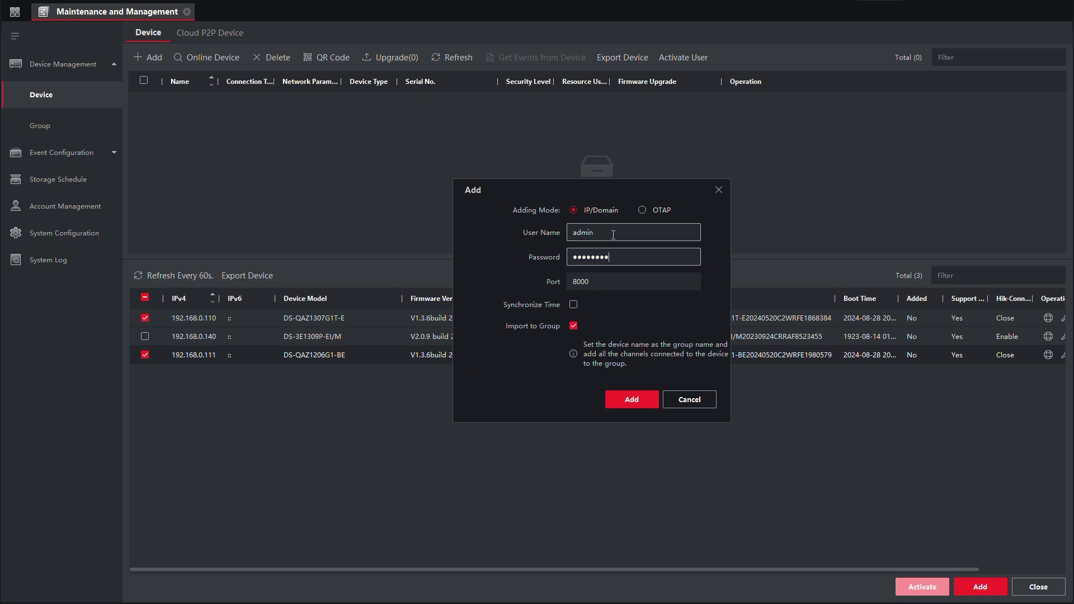
click(609, 283)
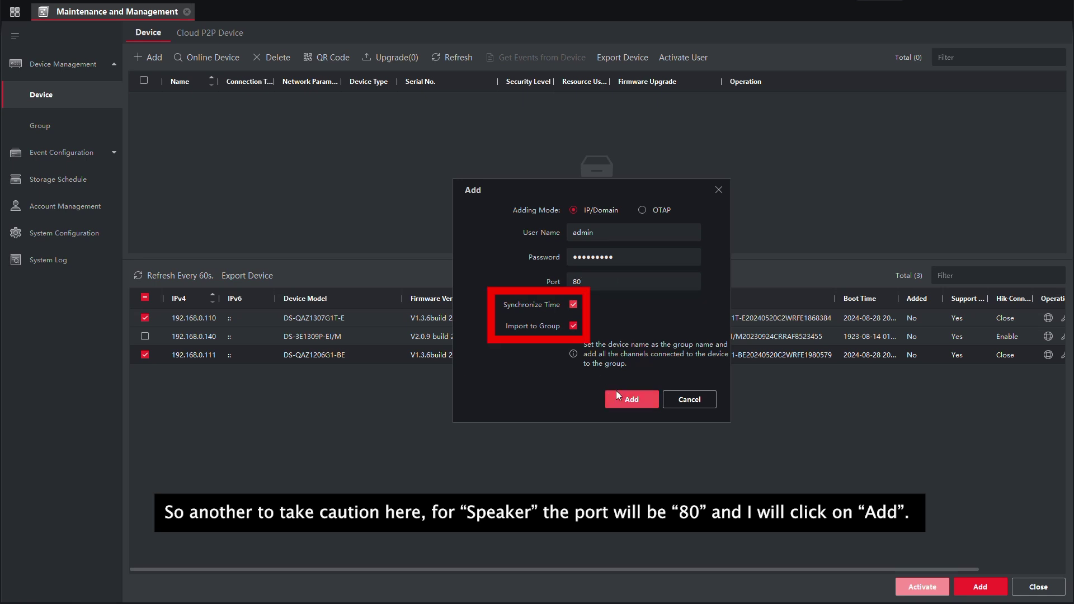
click(629, 400)
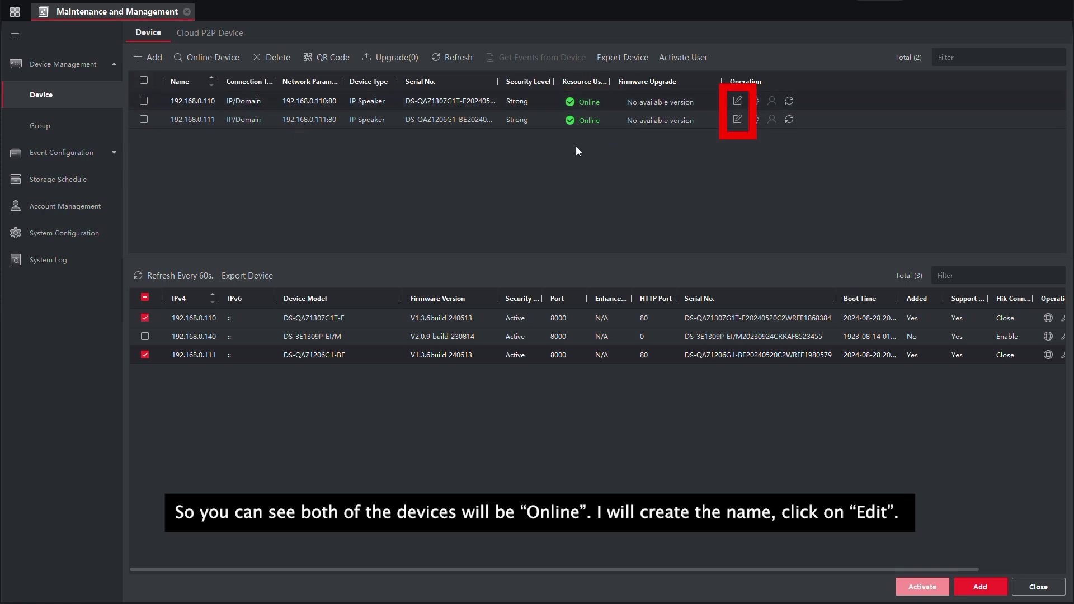
Step: Rename the 192.168.0.110 speaker to Speaker 1
click(737, 101)
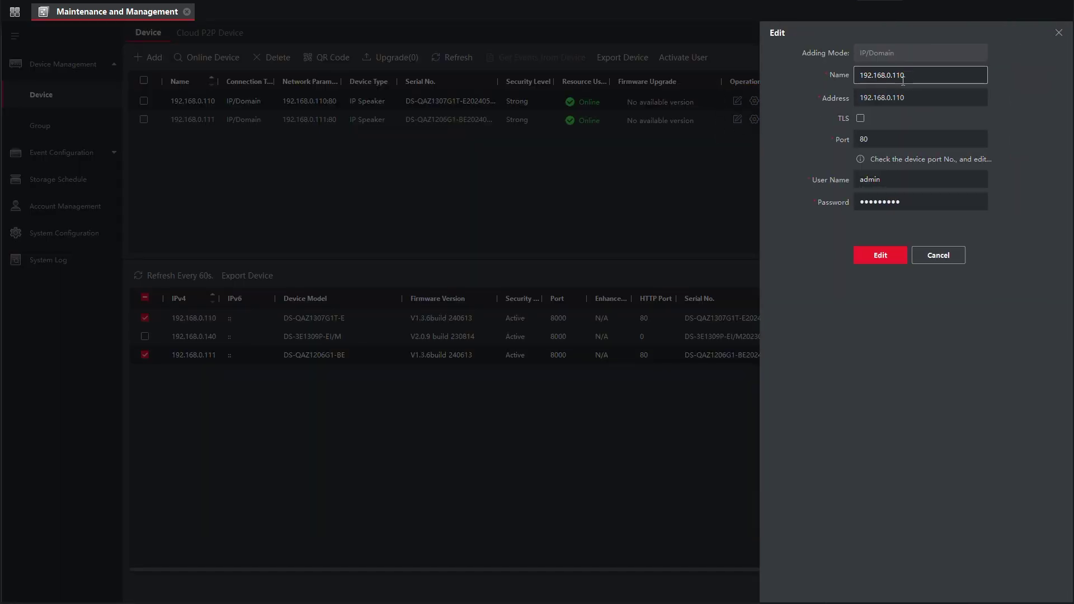
drag(903, 78, 830, 74)
text(S)
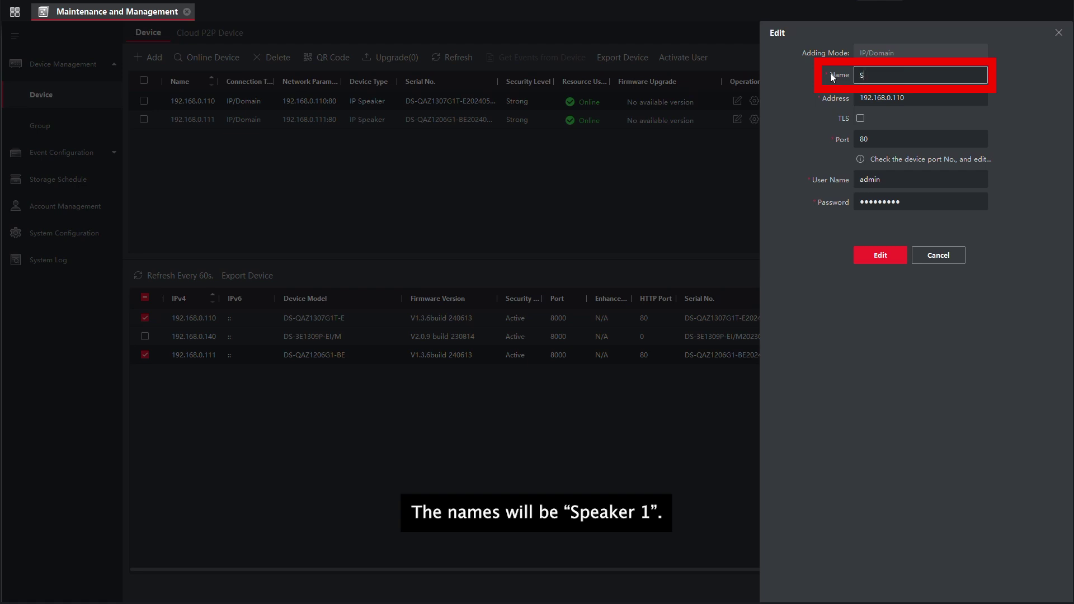
text(peaker 1)
click(887, 257)
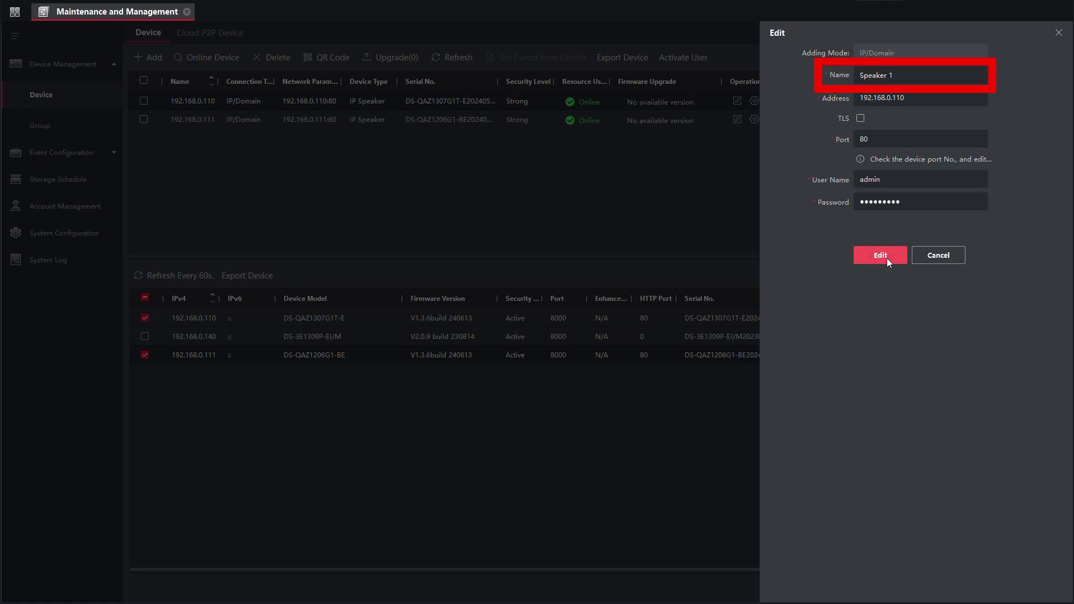
Step: Rename the second speaker to Speaker 2 and return to the main menu
click(738, 119)
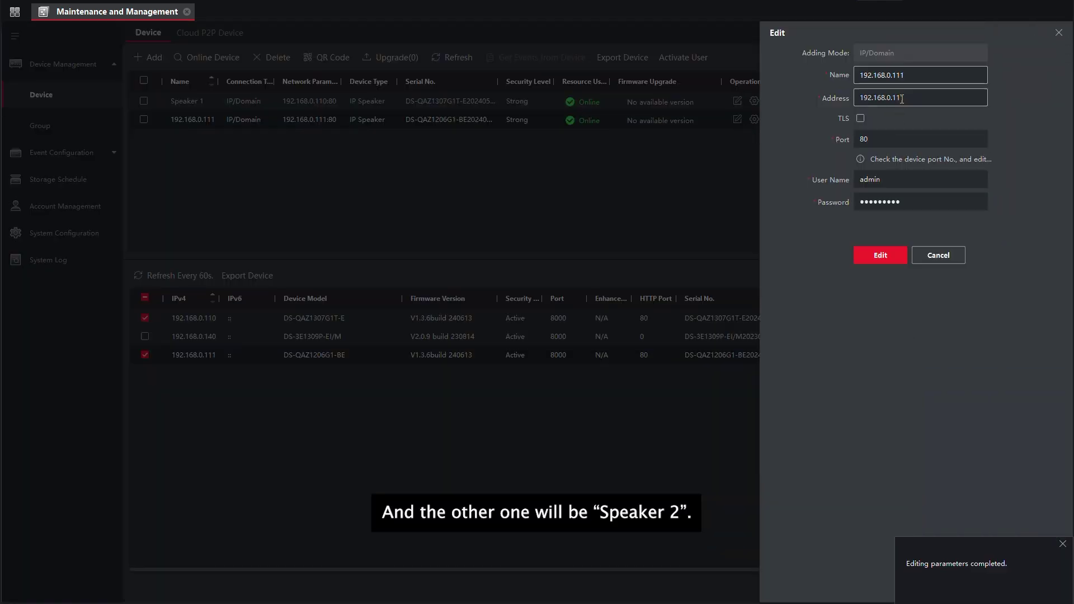
drag(905, 75, 848, 75)
text(Speaker 2)
click(893, 256)
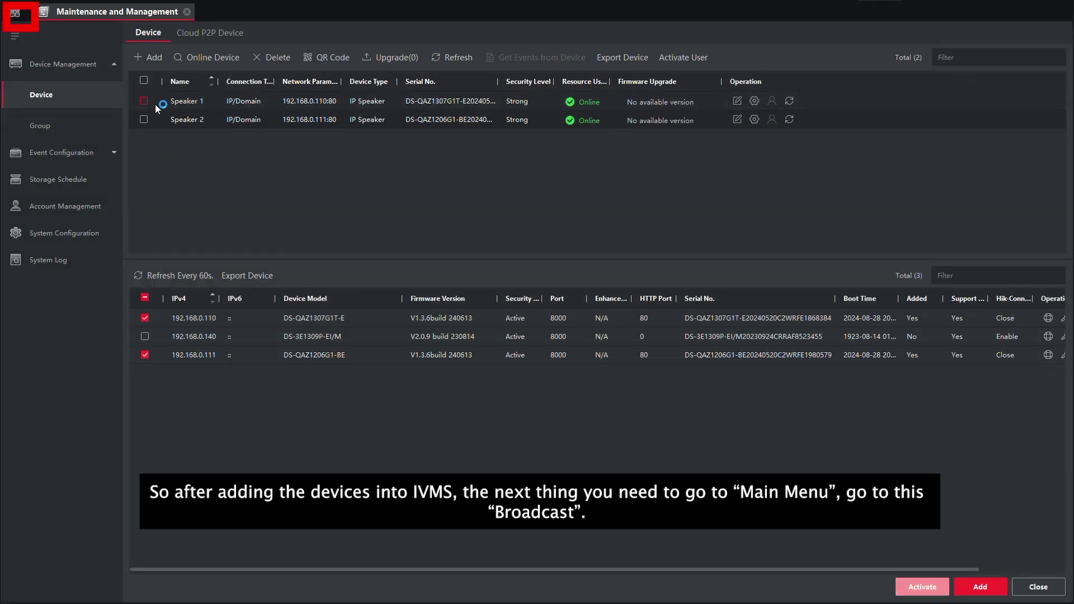
click(15, 18)
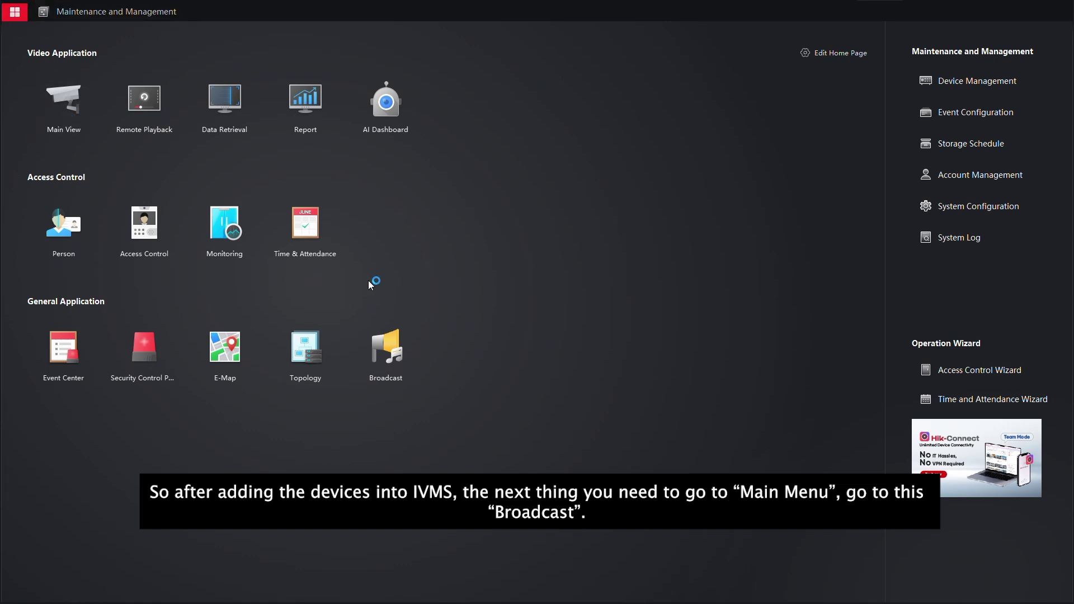
Step: Open the Broadcast module from the main menu to see Speaker 1 and Speaker 2
click(391, 363)
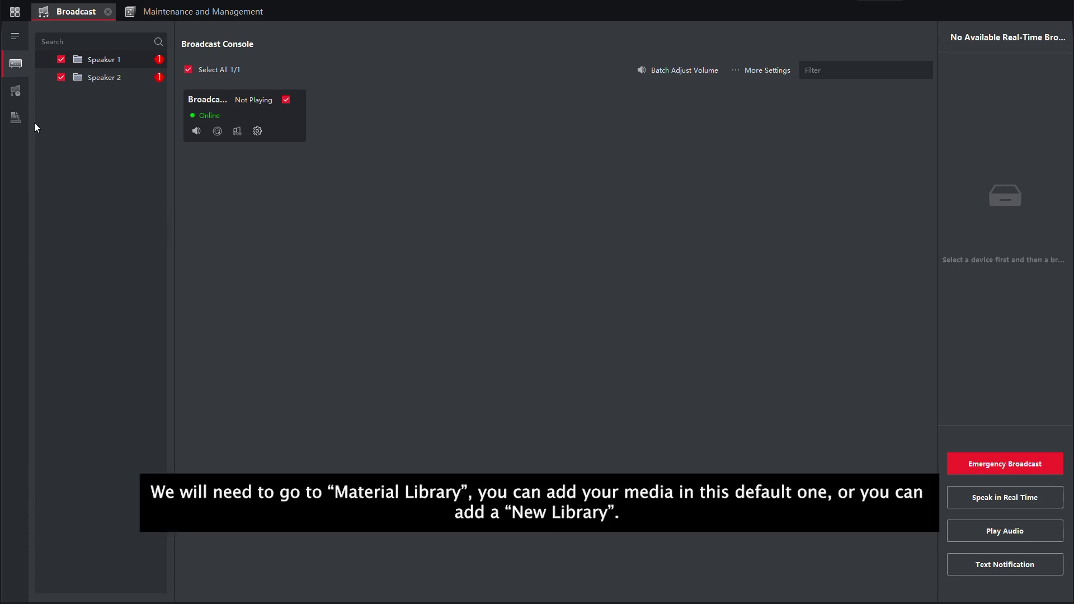
Step: Create a new media library named Testing Library in the Material Library
click(15, 122)
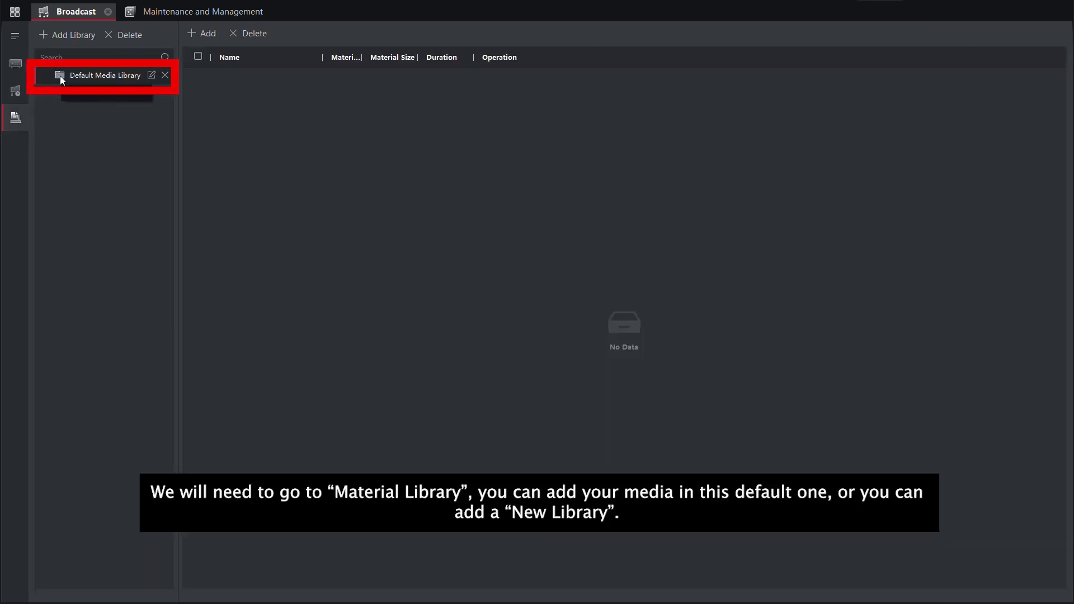
click(75, 36)
text(Testing Library)
key(Return)
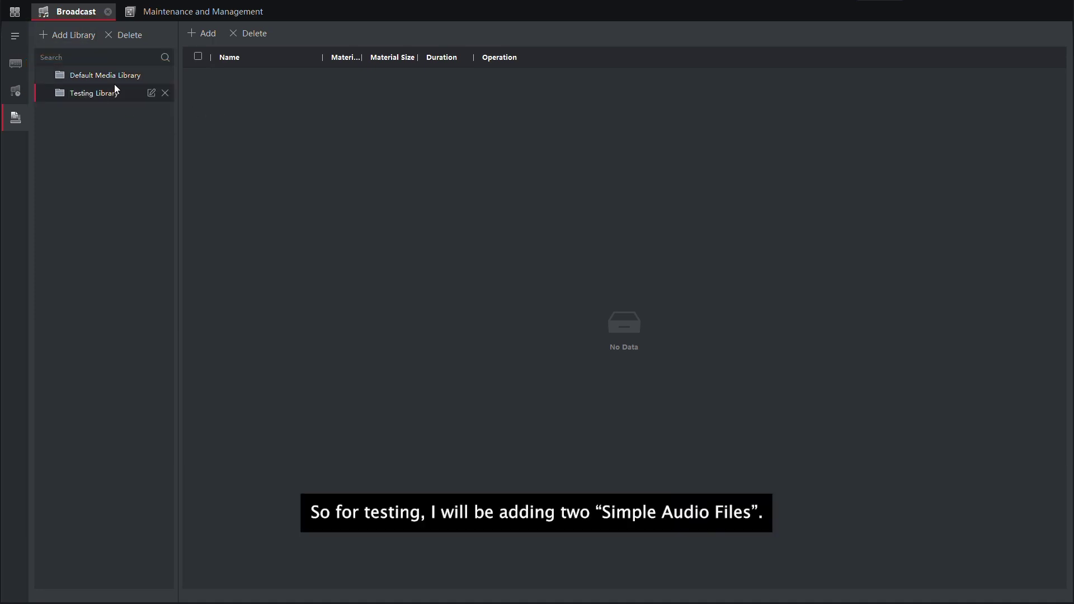
Step: Import the welcome-traveler-97167 and interface-welcome-131917 MP3 clips into Testing Library
click(222, 36)
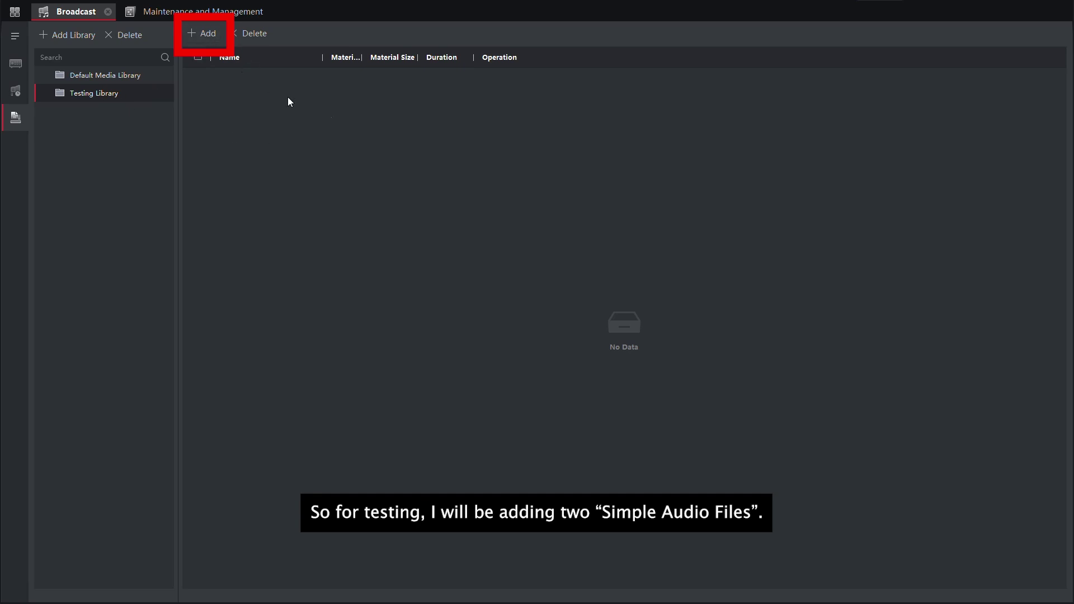
click(179, 113)
shift+click(179, 94)
click(420, 296)
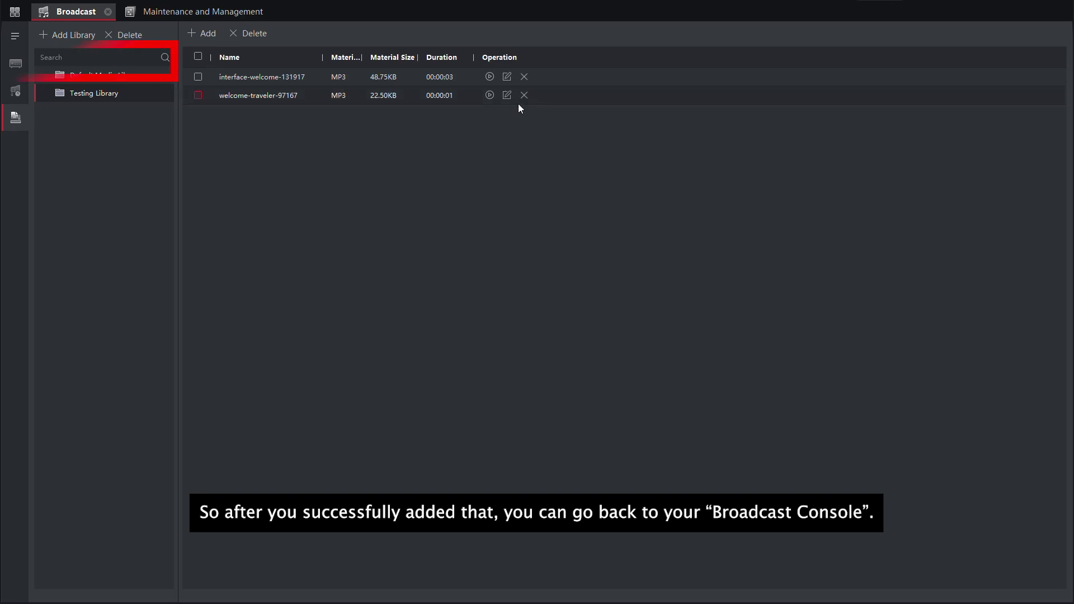
click(16, 63)
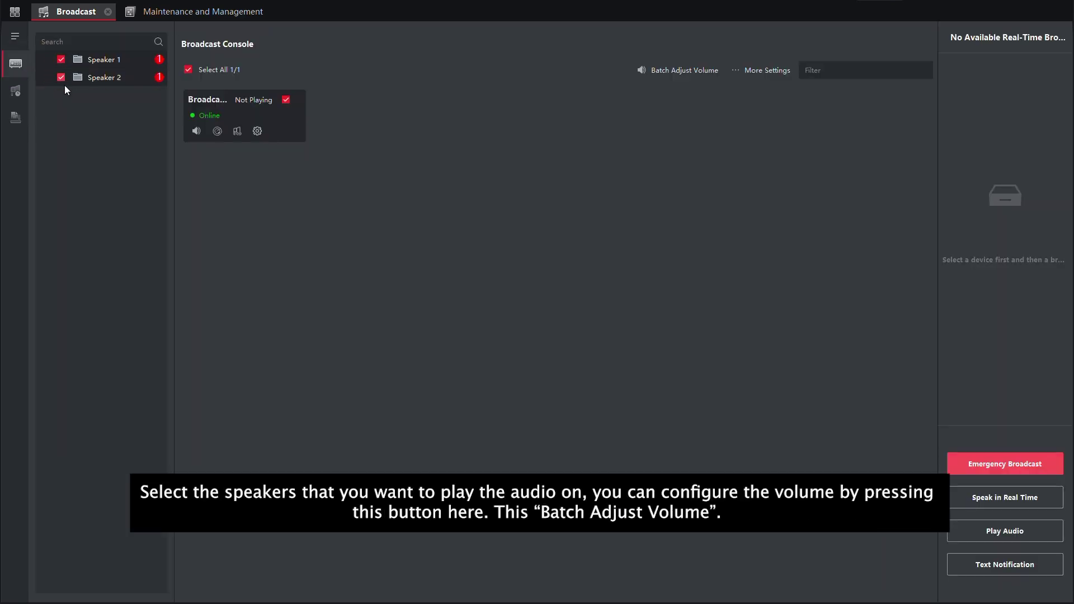
Step: Confirm the speakers' batch volume settings with OK
click(662, 74)
click(995, 493)
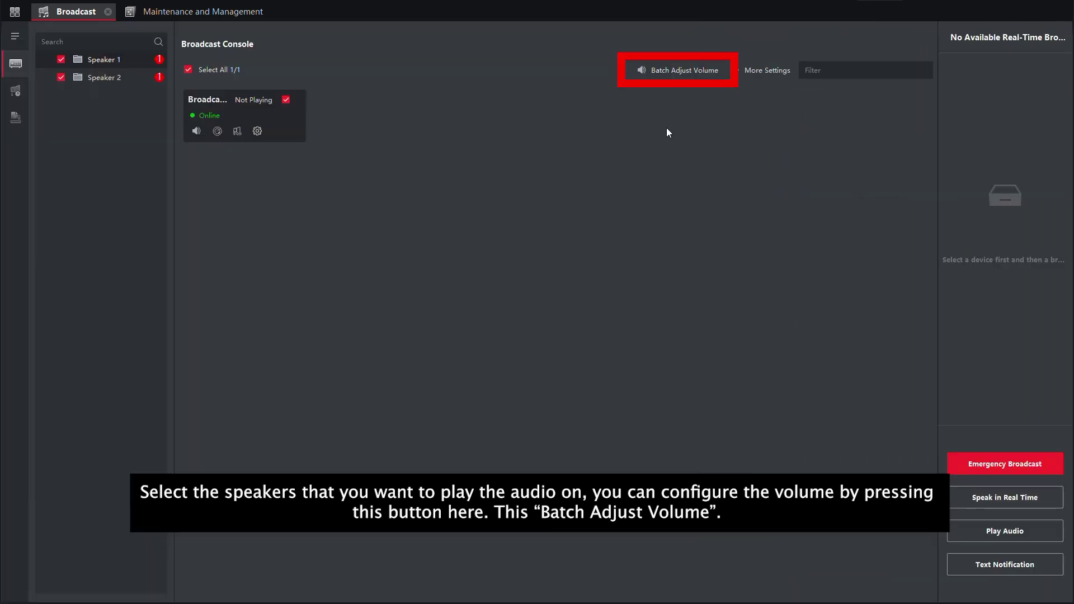
click(701, 68)
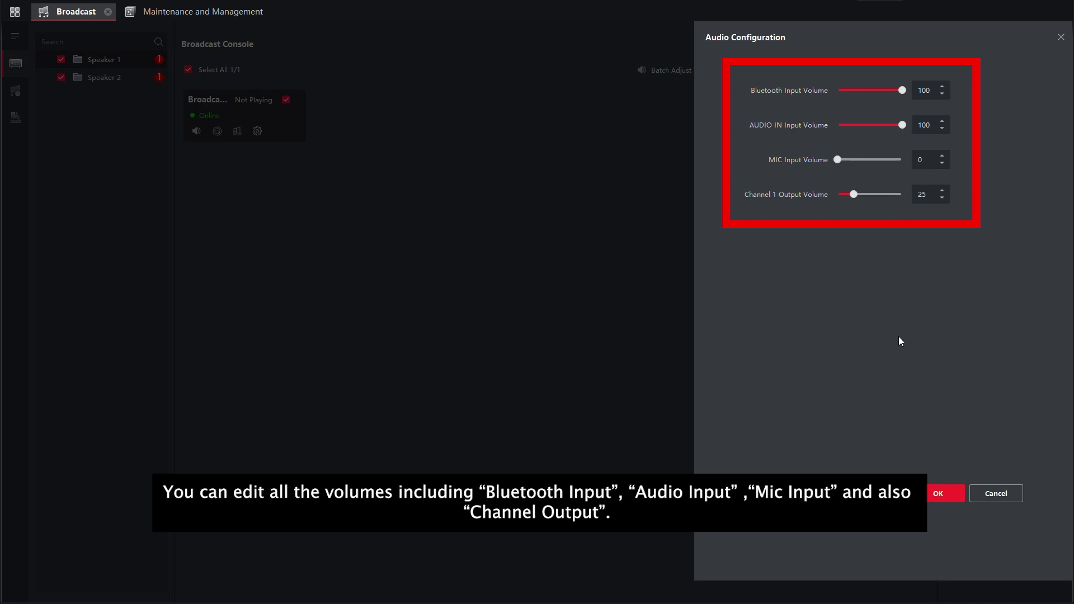
click(945, 498)
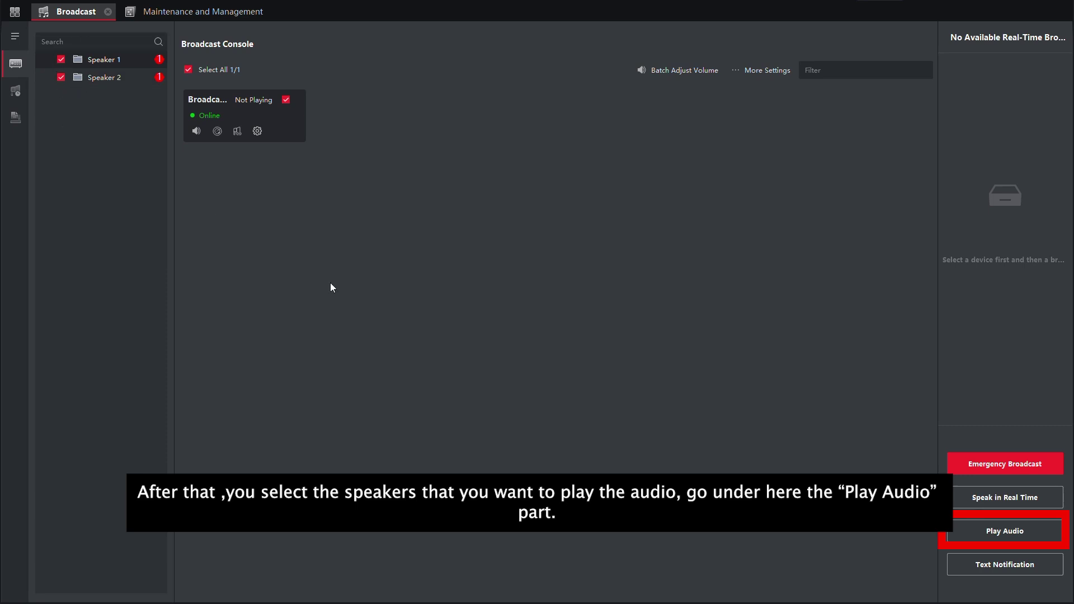
Step: Play the interface-welcome-131917 clip from Testing Library on both speakers
click(1006, 532)
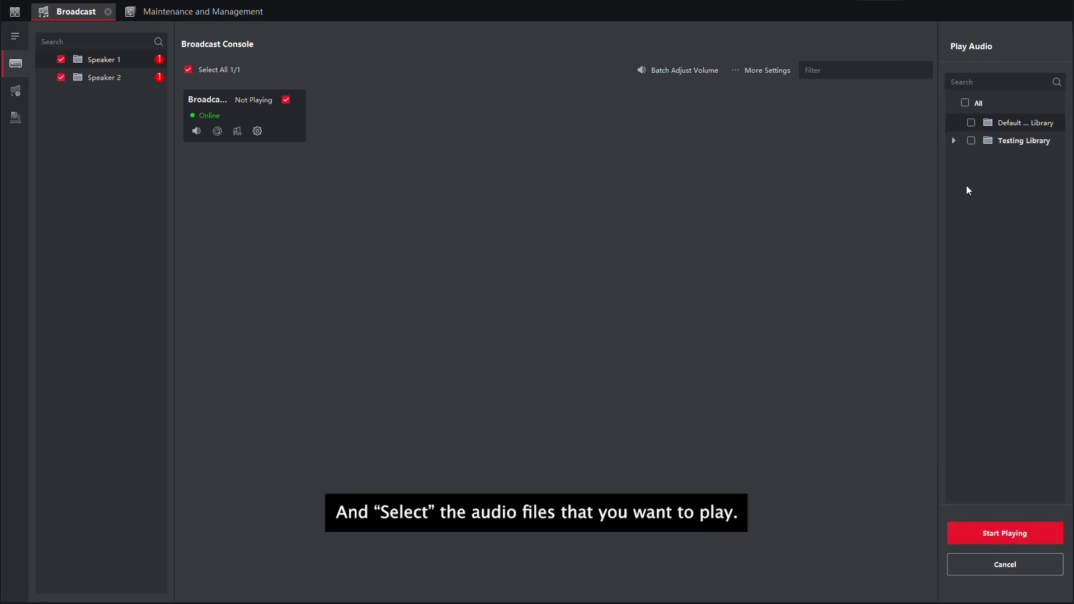
click(954, 140)
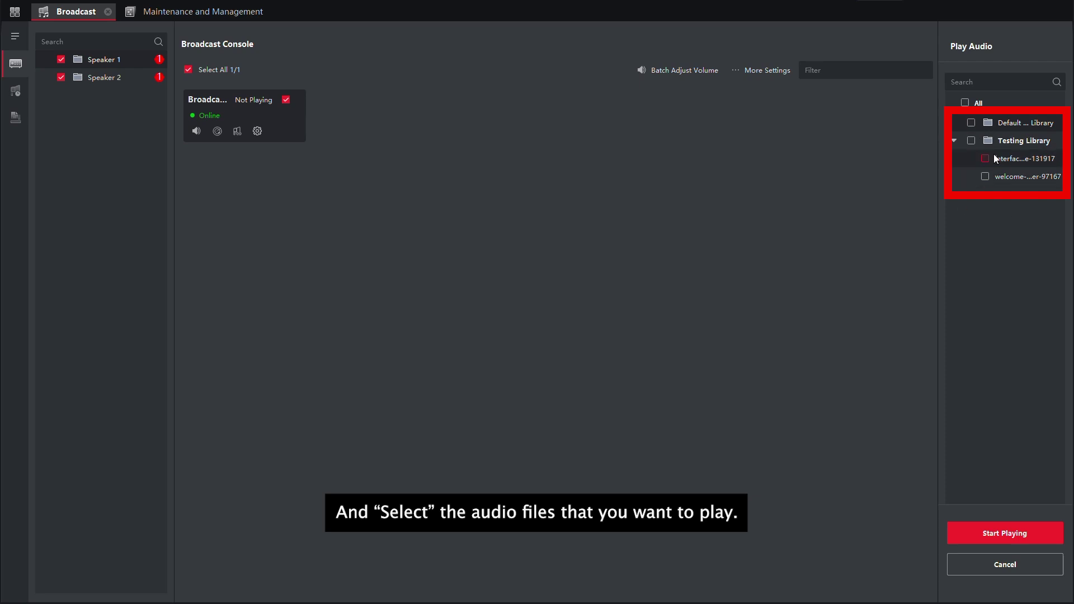
click(995, 159)
click(1004, 539)
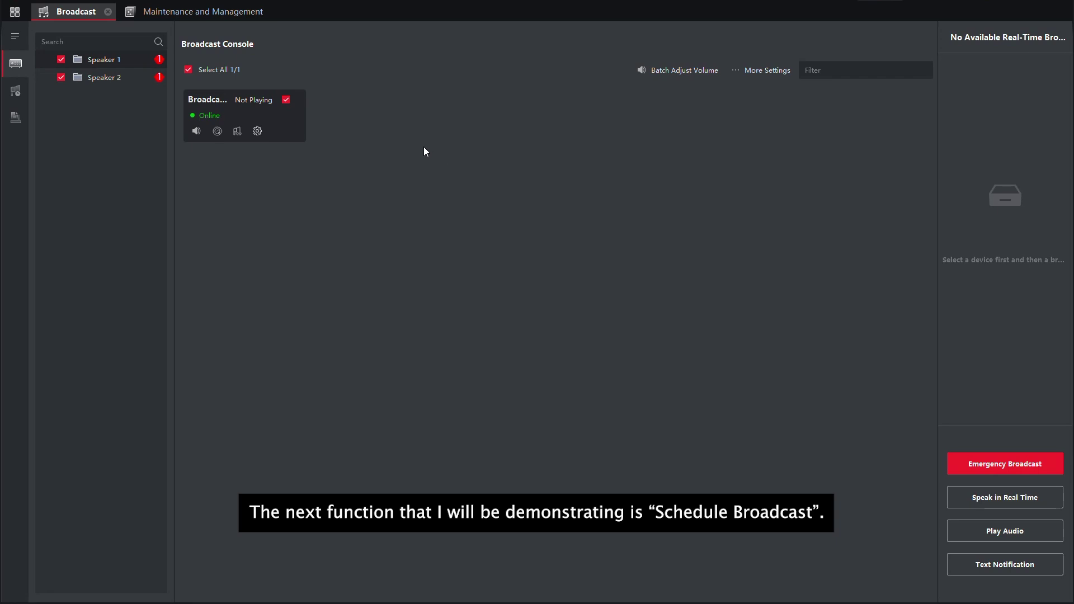
click(22, 119)
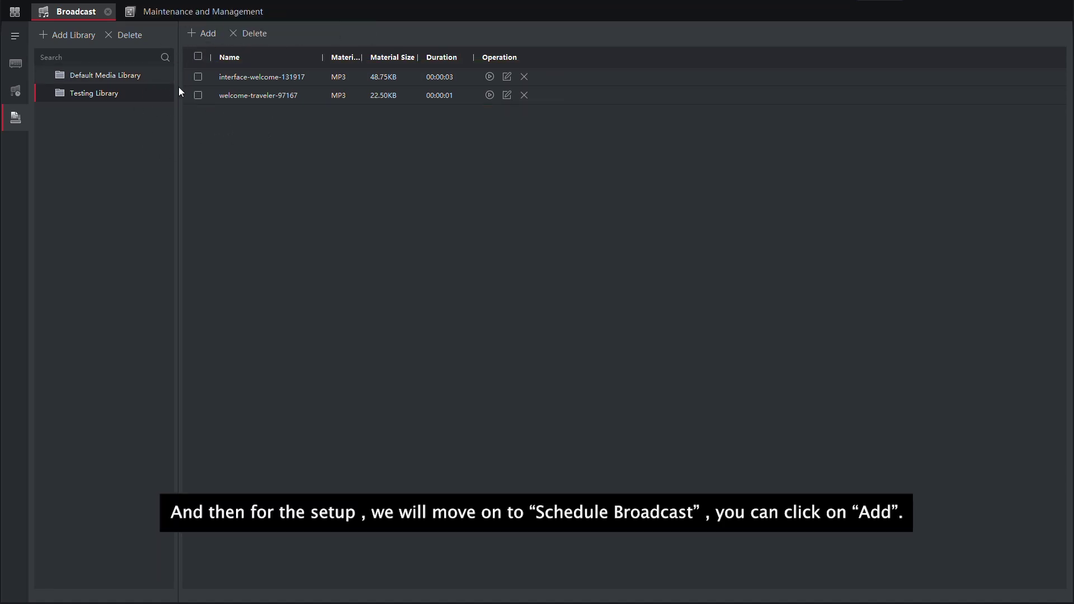
Step: Create a scheduled broadcast task named Testing targeting Speaker 1 and Speaker 2
click(15, 91)
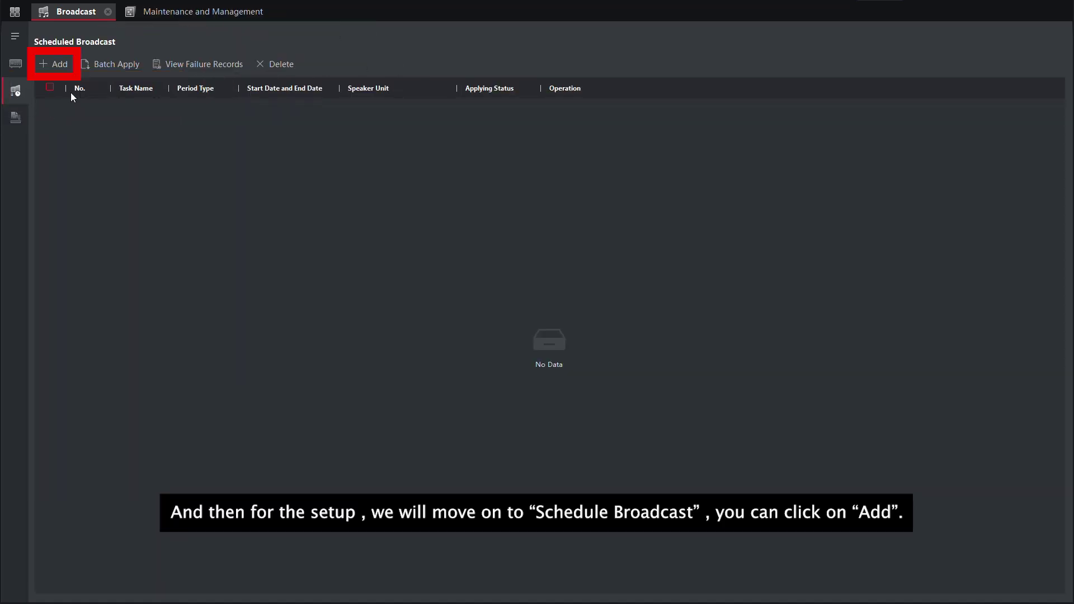
click(54, 63)
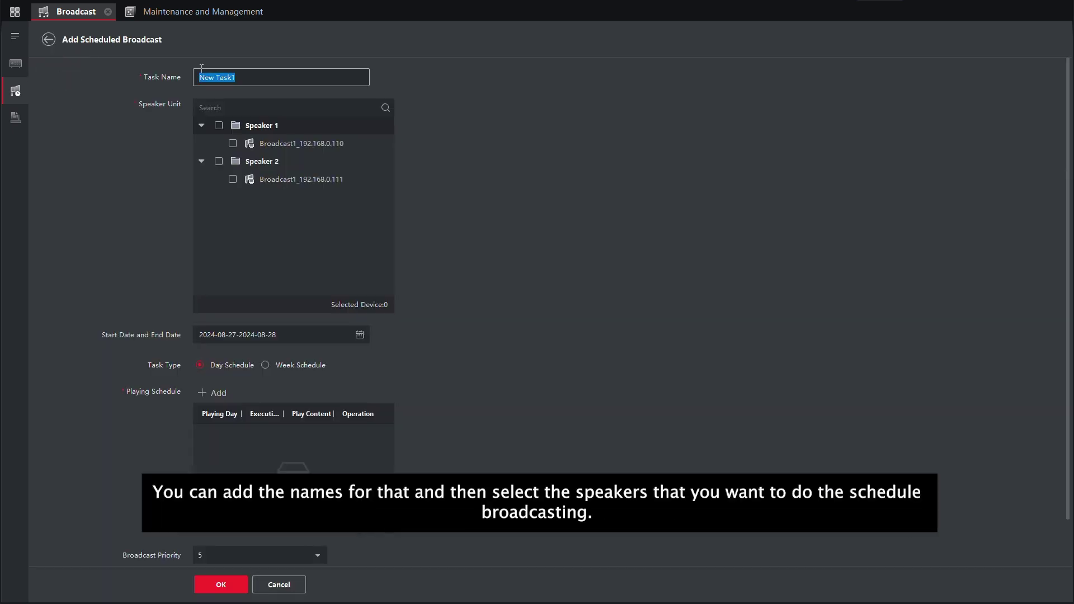
text(Testing)
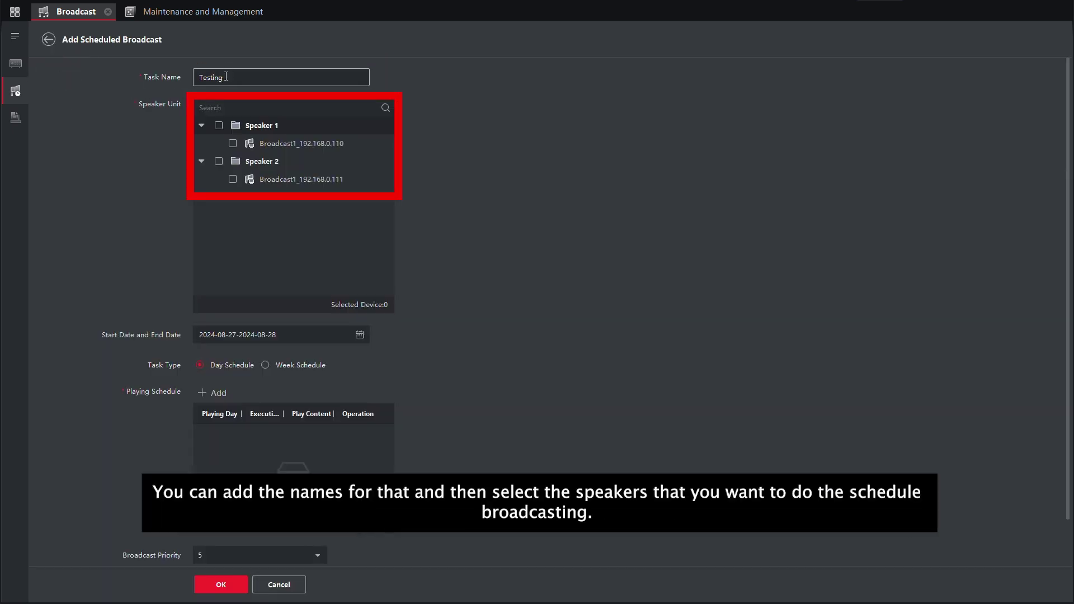
click(220, 126)
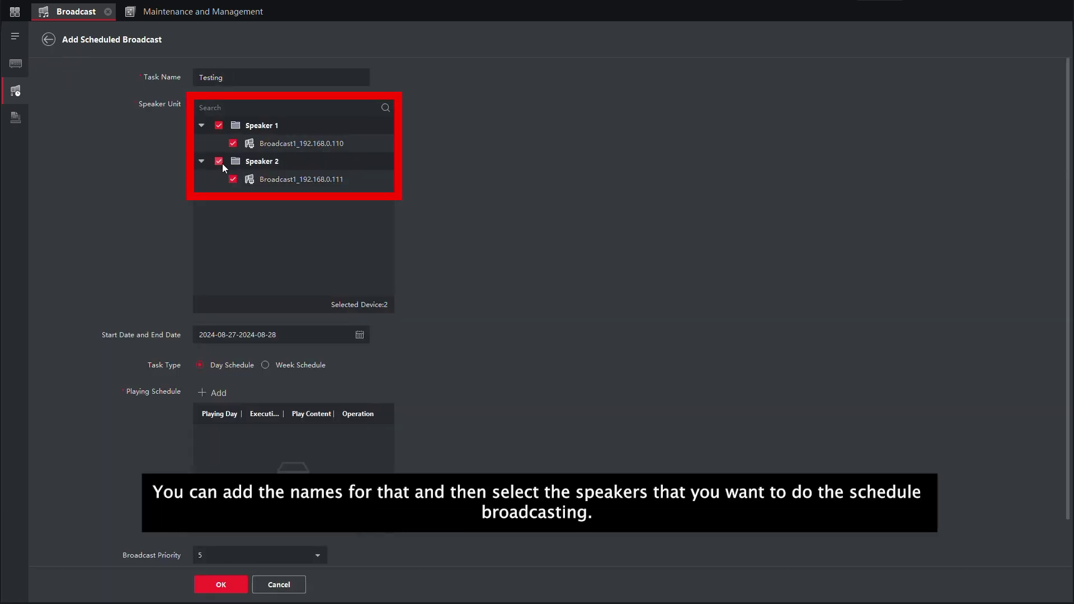
Step: Keep the 2024-08-27 to 2024-08-28 dates and leave the task on Day Schedule
click(360, 336)
click(532, 372)
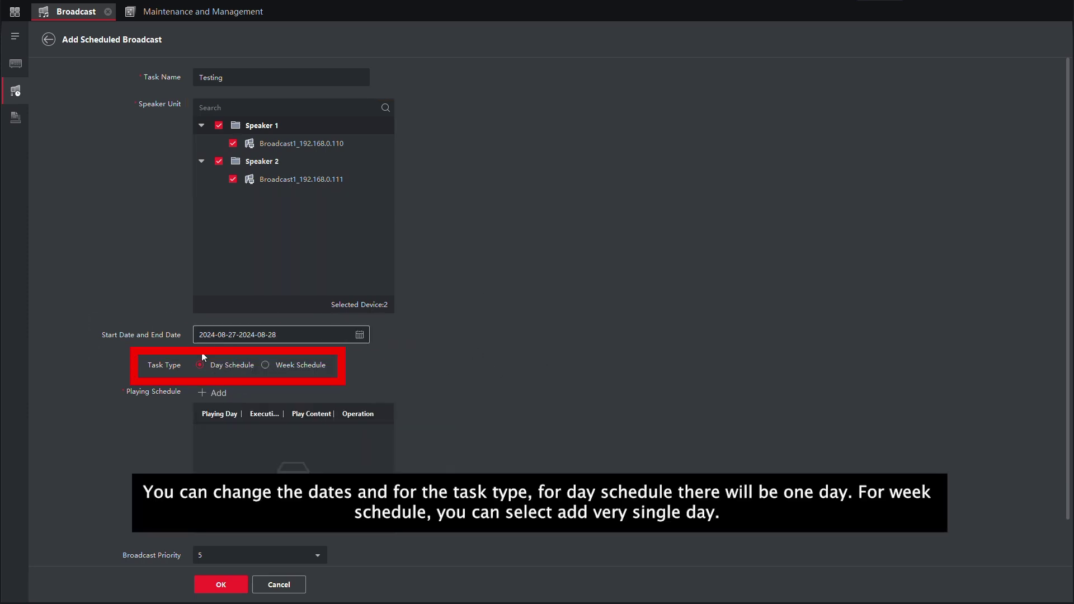
click(264, 364)
click(215, 392)
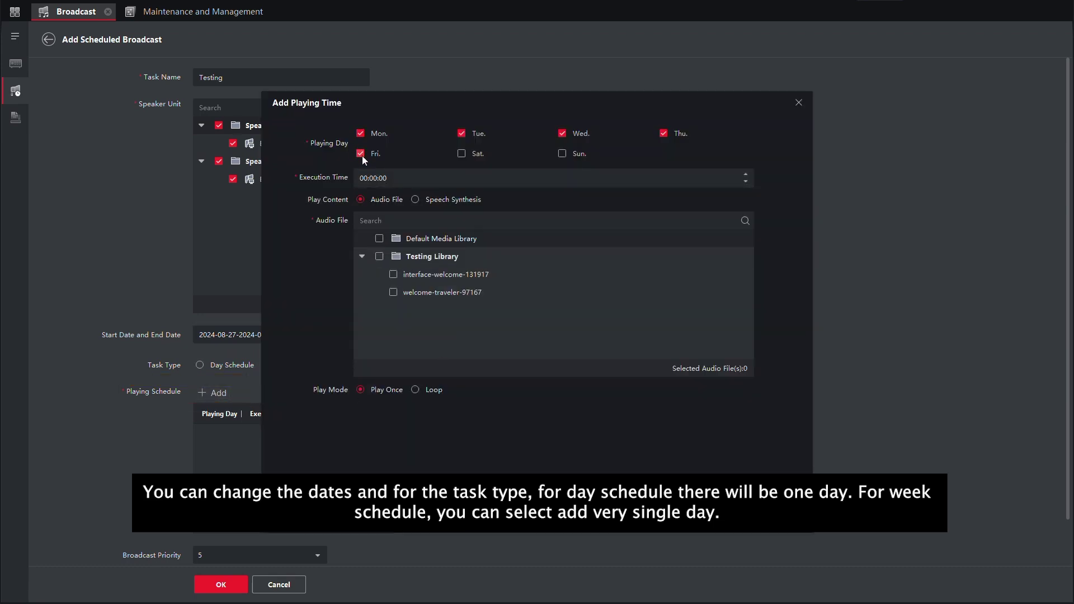
click(798, 103)
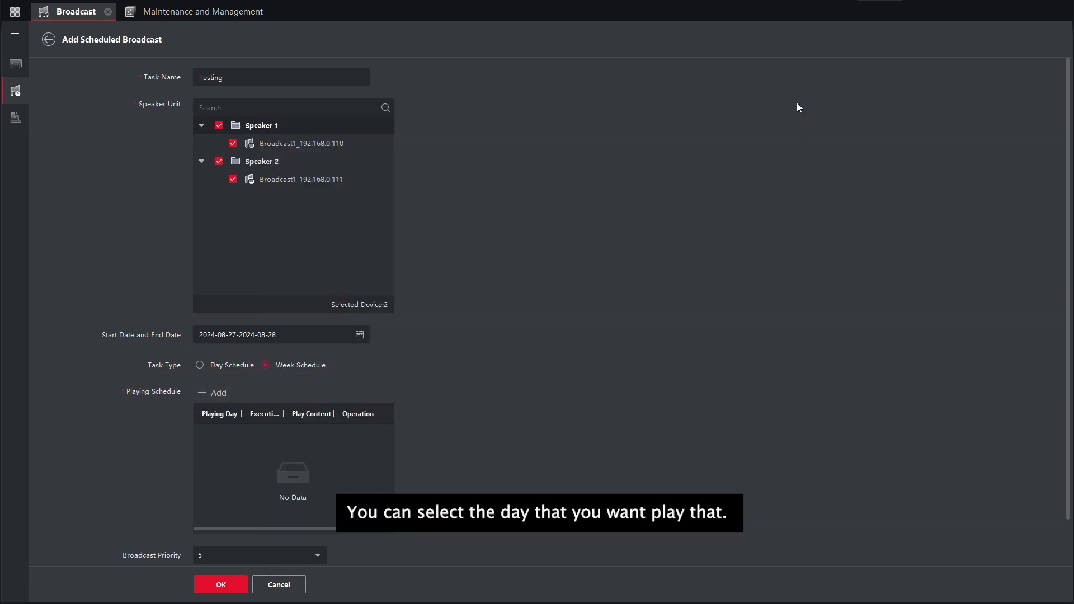
click(200, 367)
Step: Add a playing time with both Testing Library clips at execution time 12:00:00
click(214, 392)
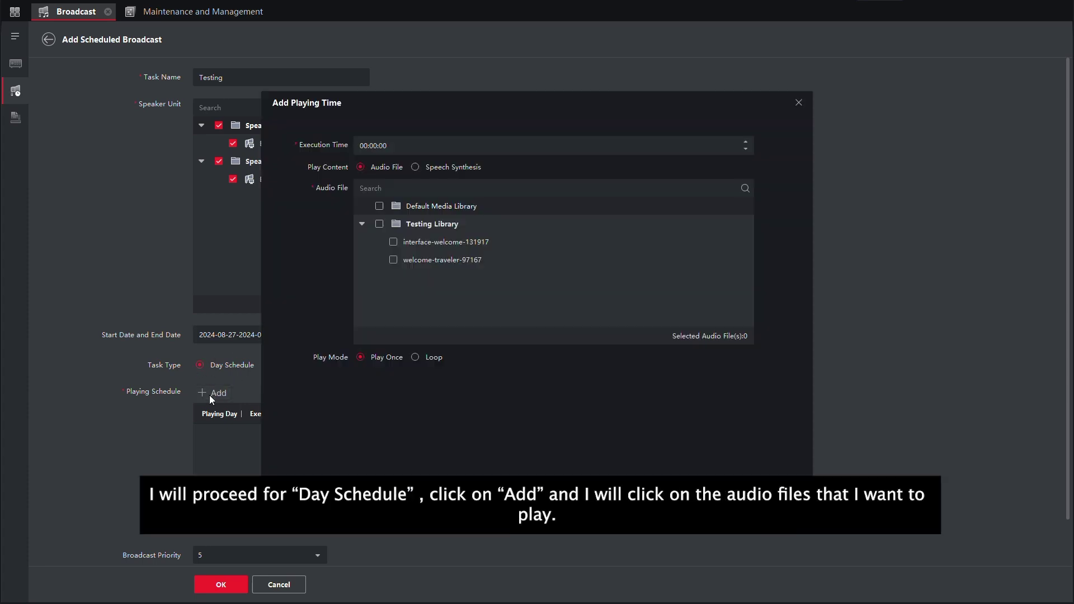
click(393, 242)
click(392, 259)
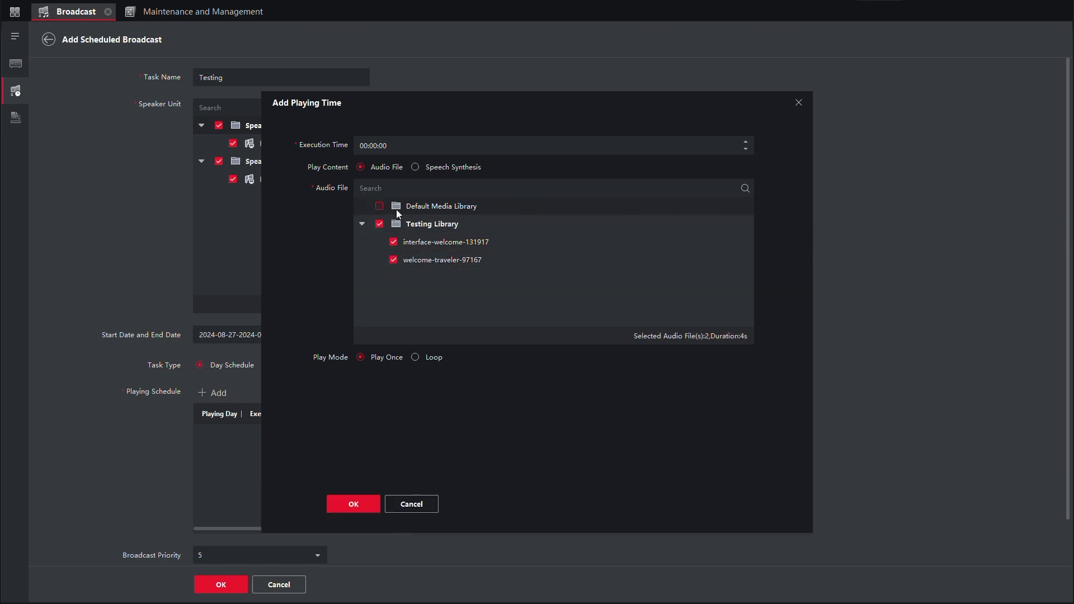
click(394, 146)
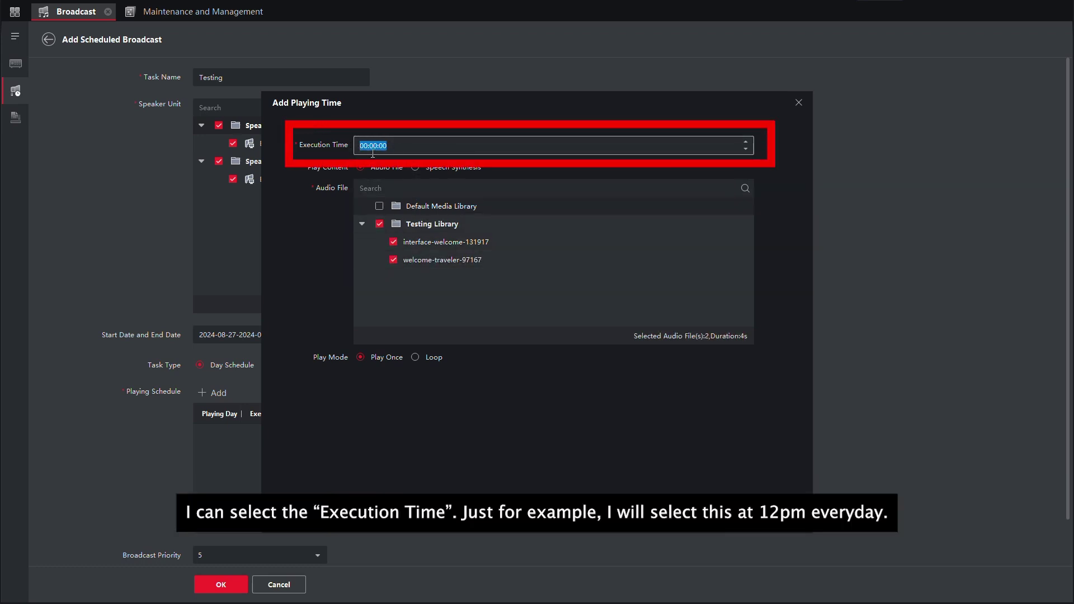
click(367, 145)
text(12)
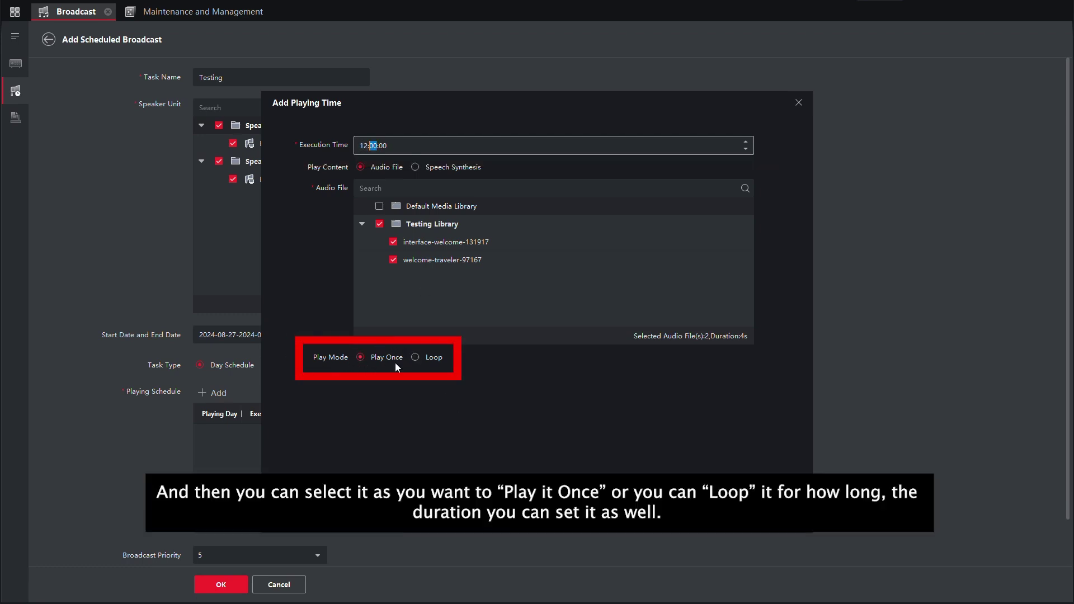
Step: Set the clips to loop for 00:03:00 and save the playing time
click(415, 357)
click(398, 379)
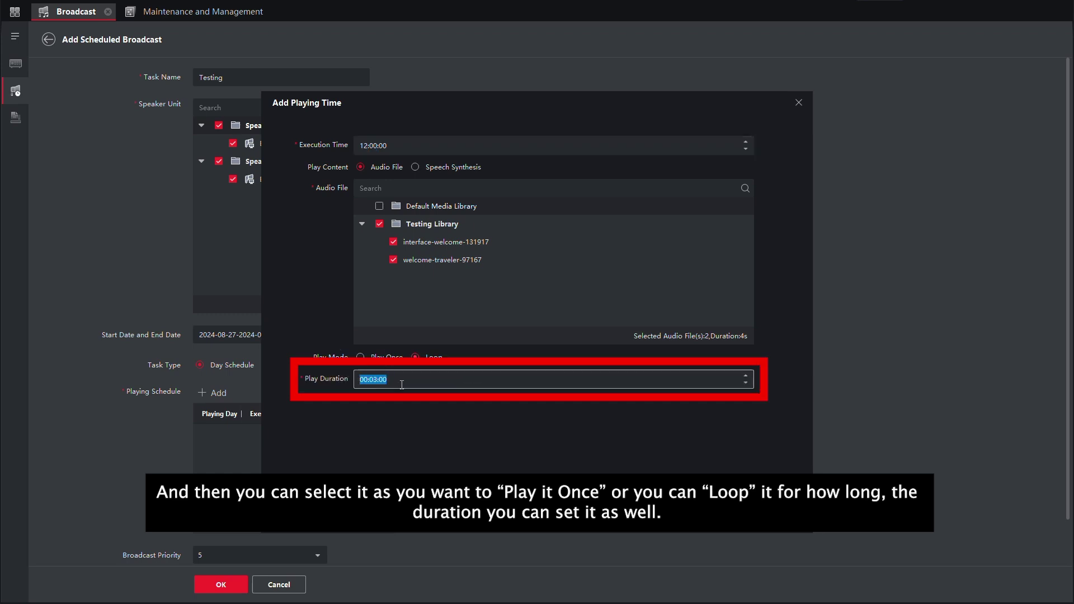
text(3)
click(360, 502)
scroll(467, 422, down, 1)
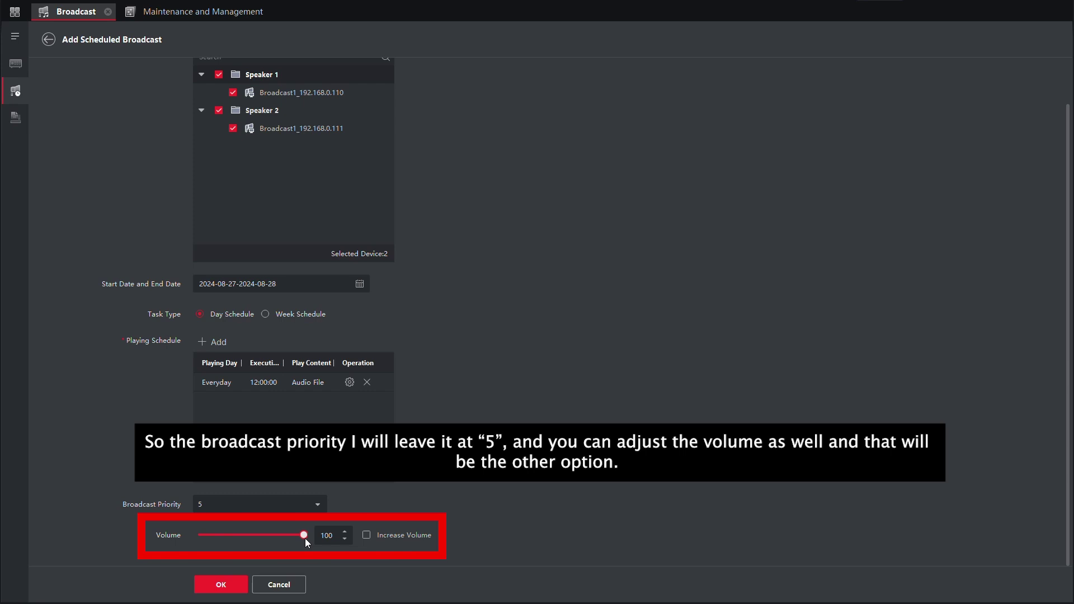
Step: Save the Testing scheduled task and apply it so its status reads Applied
scroll(294, 335, up, 1)
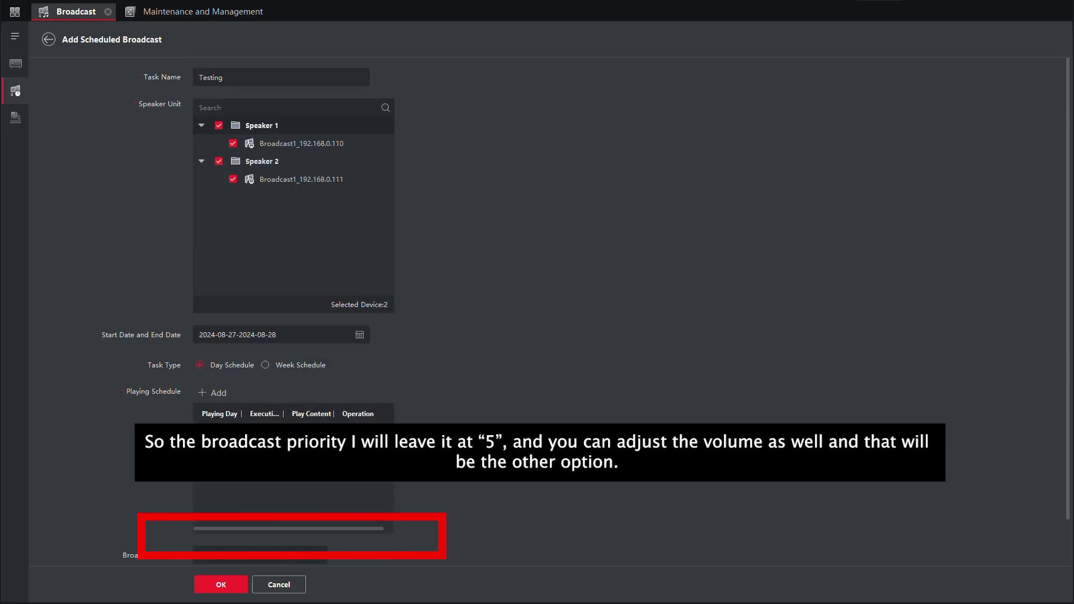
click(213, 587)
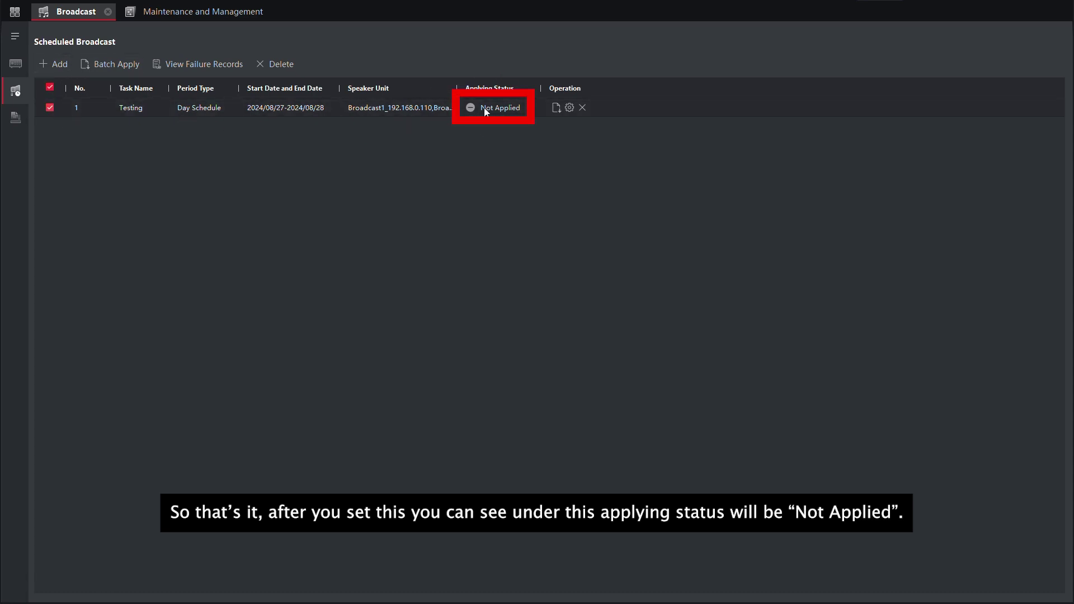
click(559, 108)
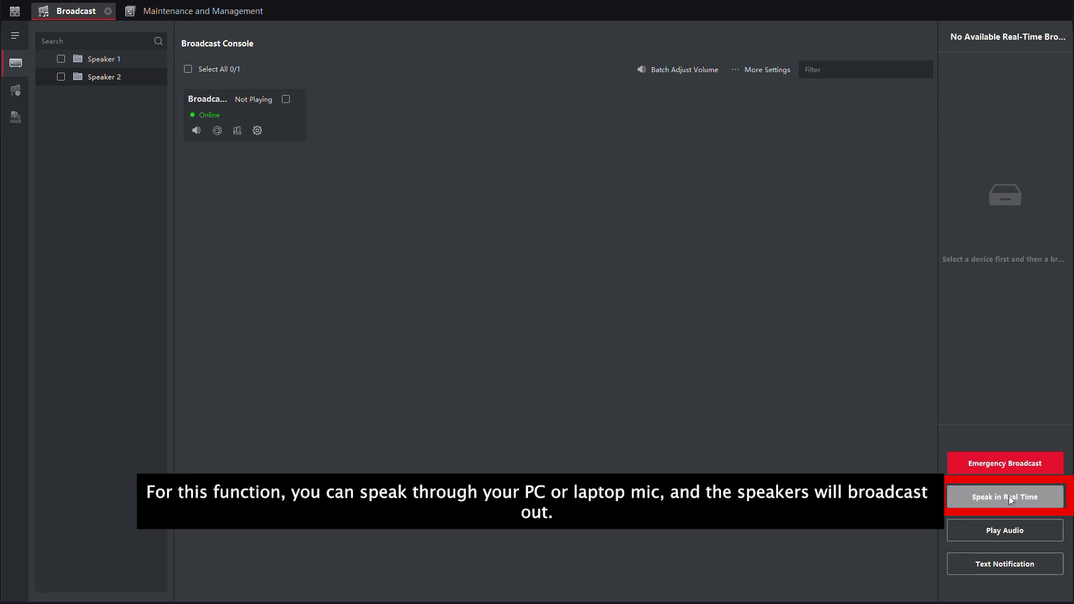
Step: Tick Speaker 1 and Speaker 2 and start a real-time speaking session to both
click(61, 60)
click(61, 76)
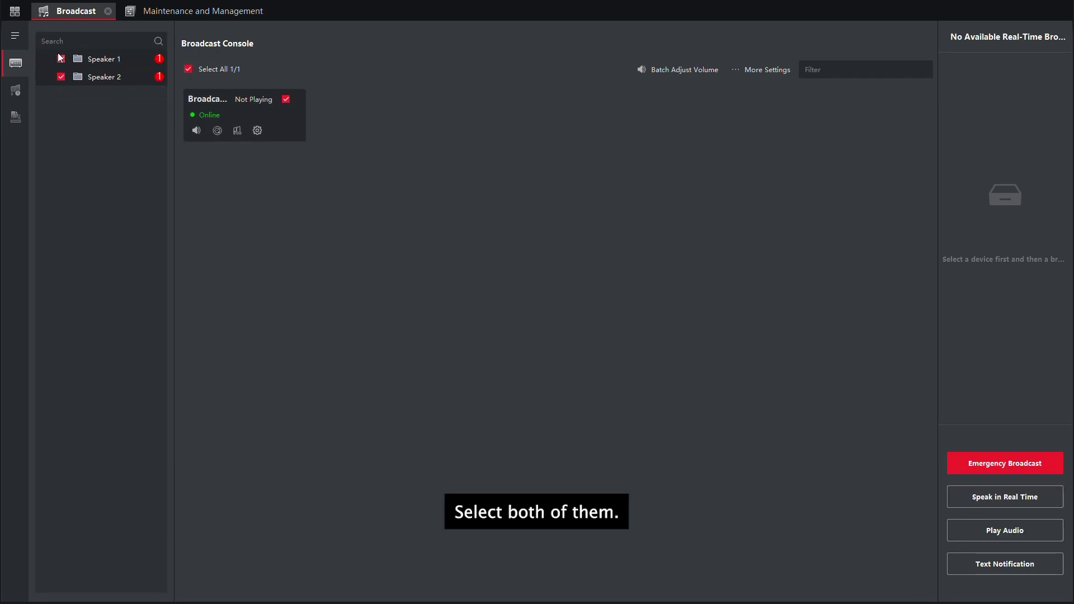
click(1012, 498)
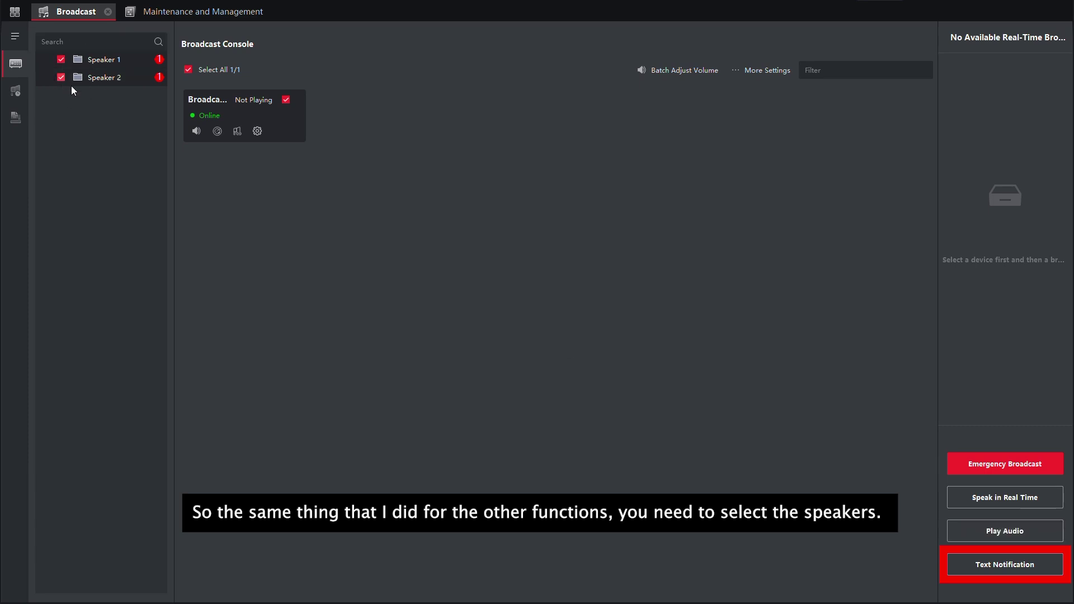
Step: Write the notification 'Good morning, welcome and thank you for joining today', repeated once, English, male voice
click(1006, 565)
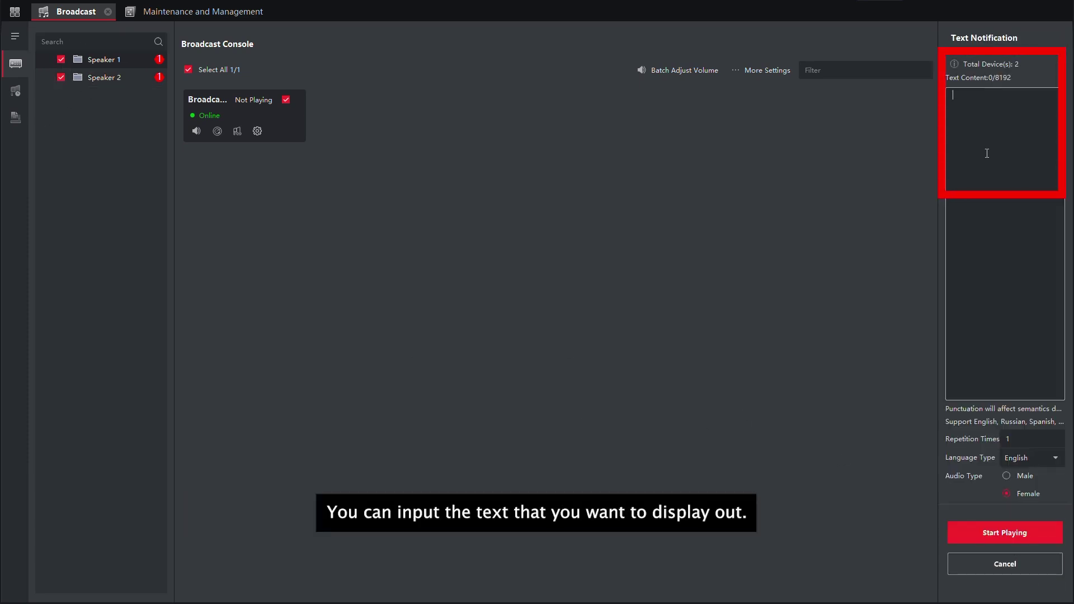
text(Good morning, w)
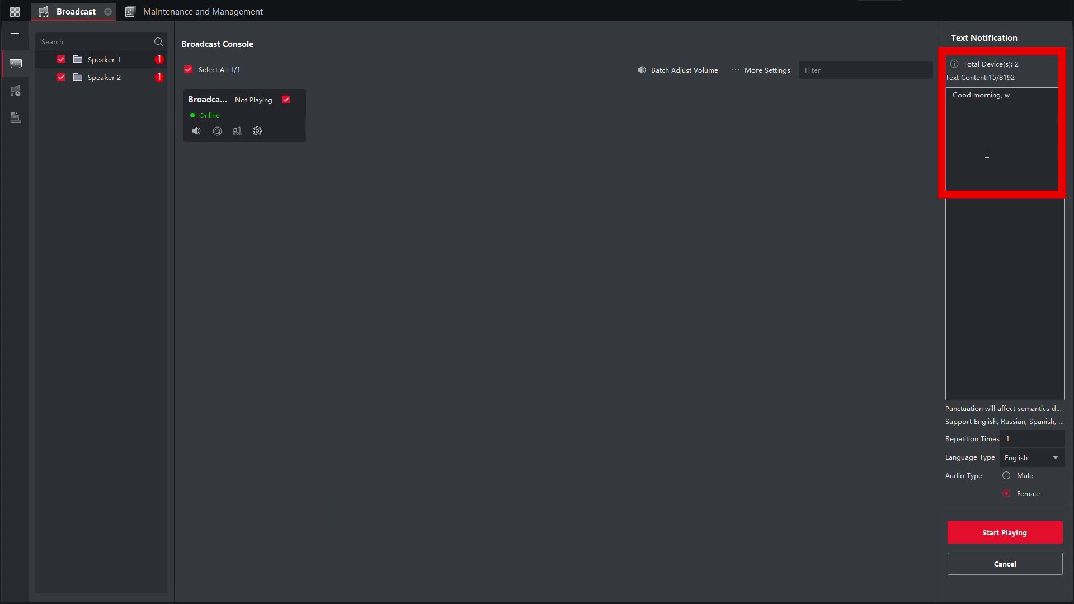
text(elcome and thank you for joining today)
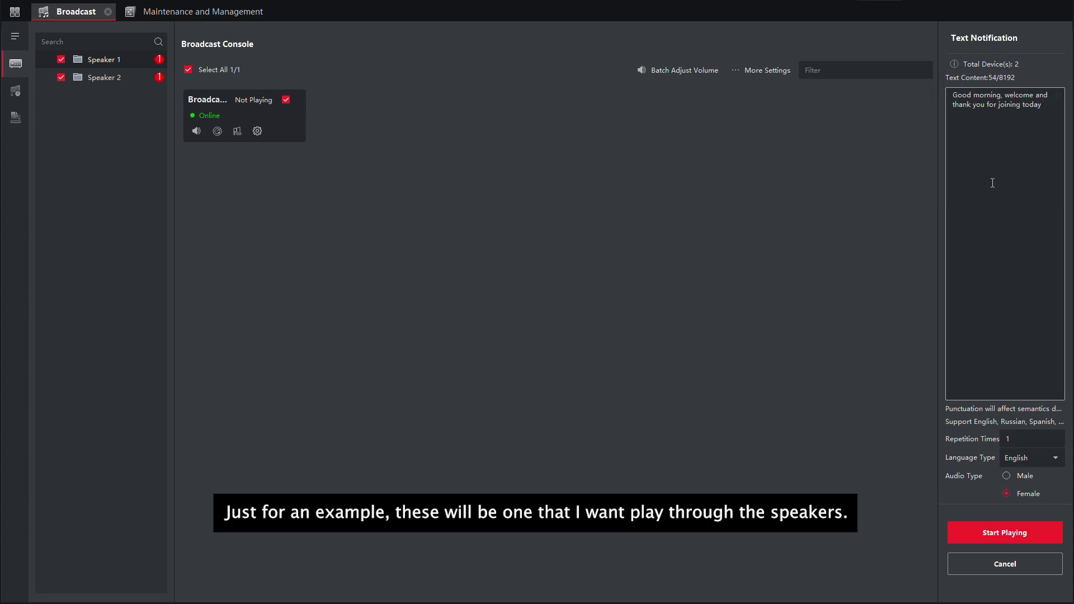
click(1025, 439)
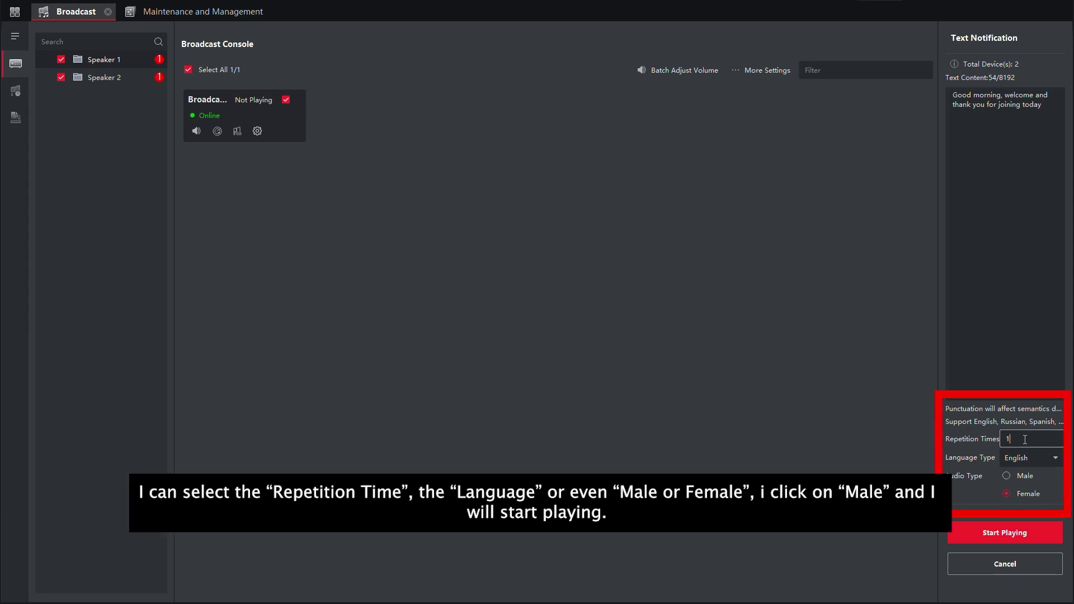
click(1040, 458)
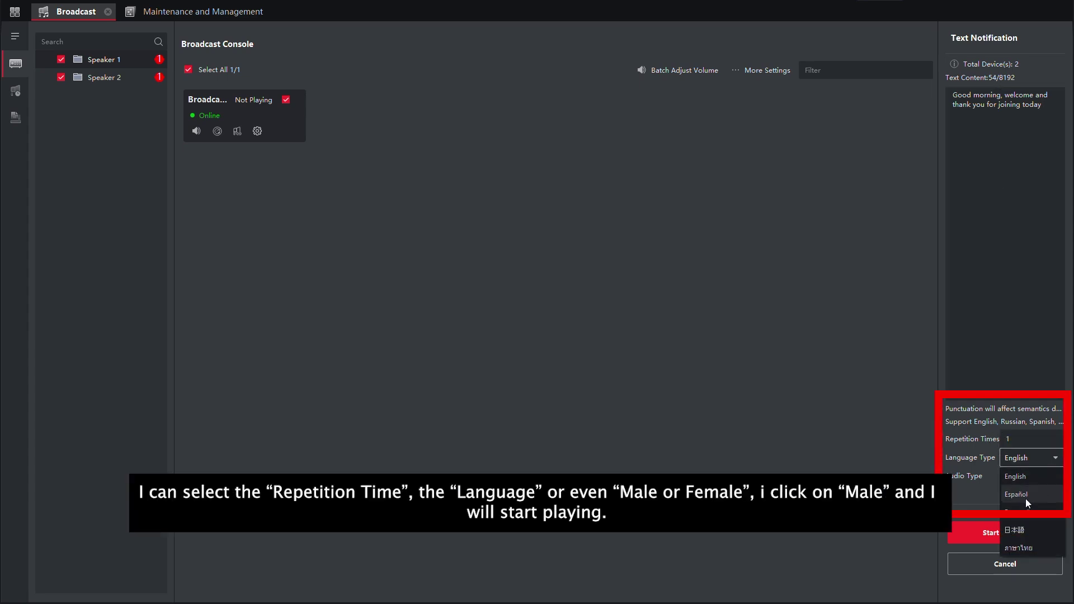
click(969, 488)
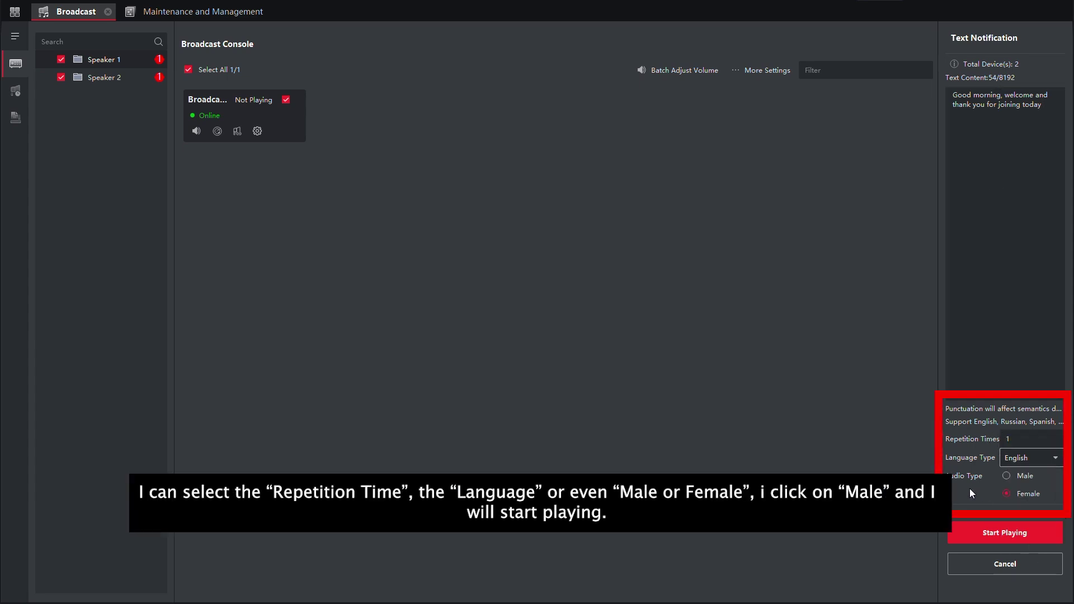
click(1007, 476)
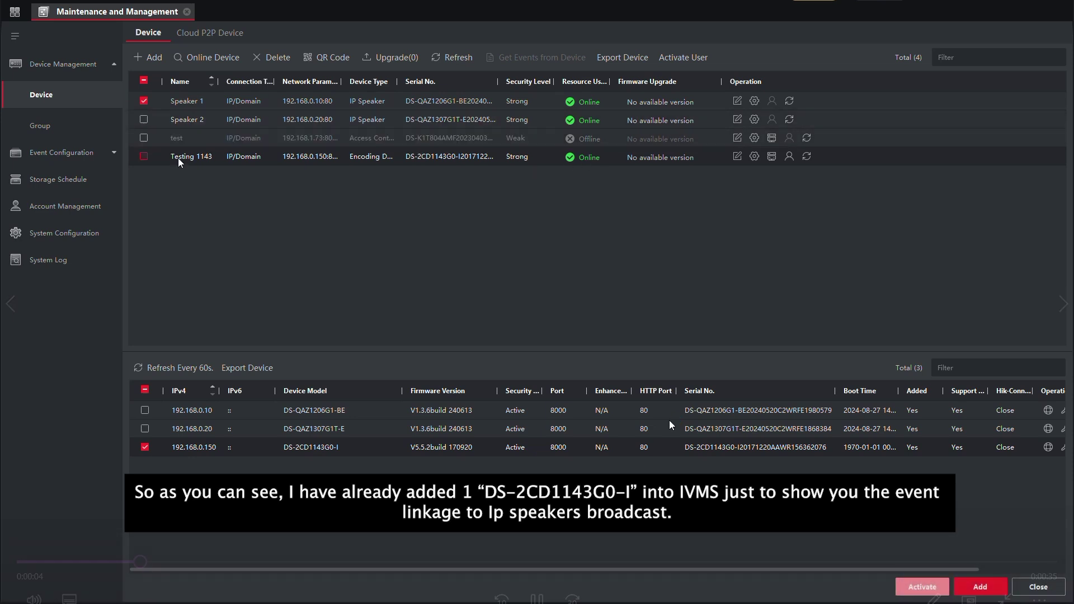
Step: Under Event Configuration's Video Event, pick Testing 1143's Camera 01 Motion Detection Alarm and edit its linkage
click(71, 153)
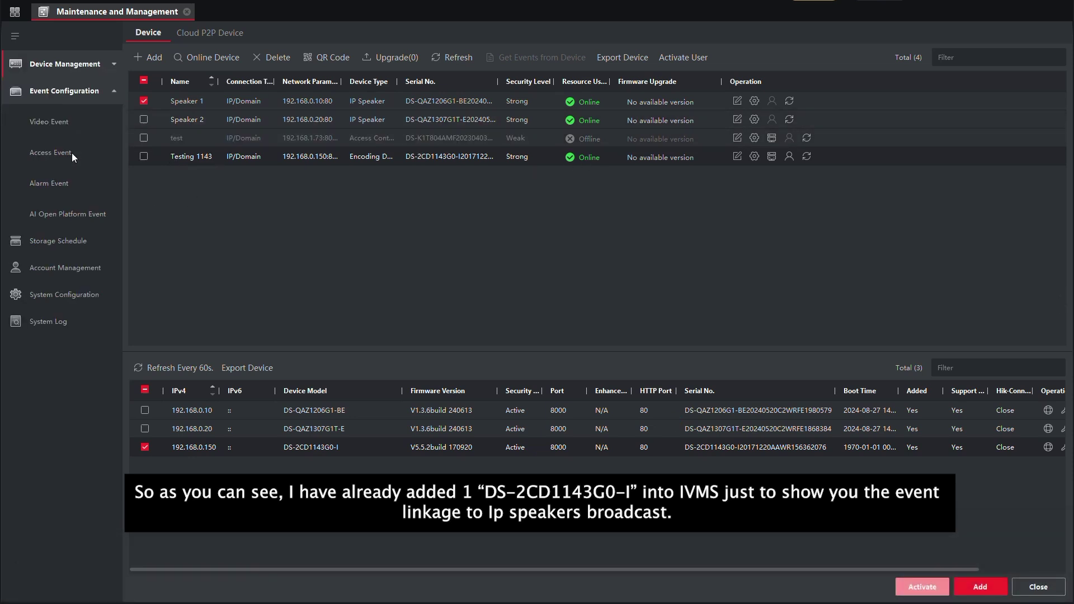
click(72, 121)
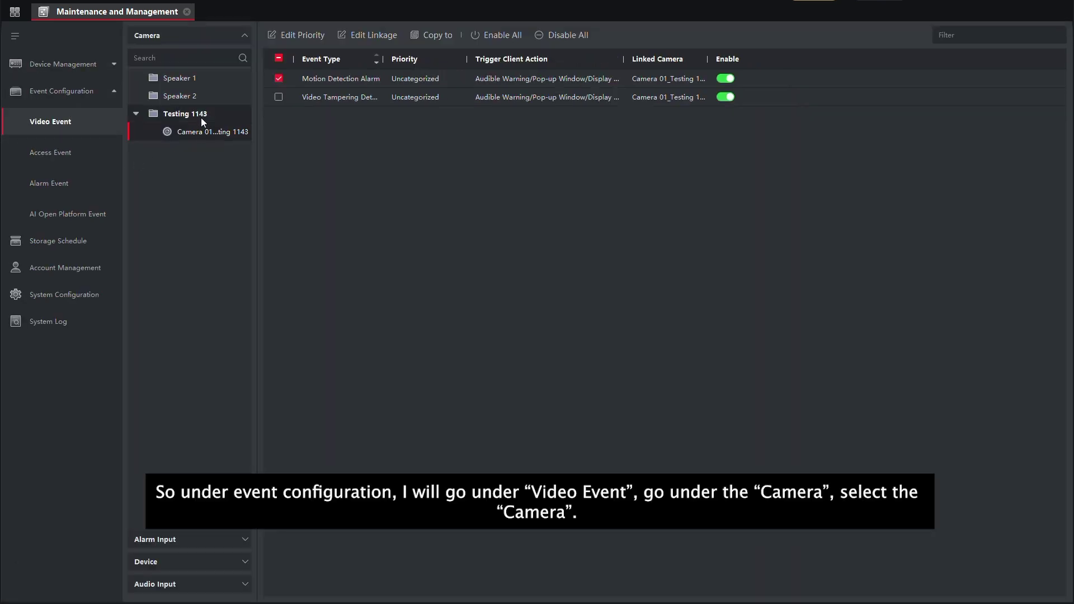
click(162, 115)
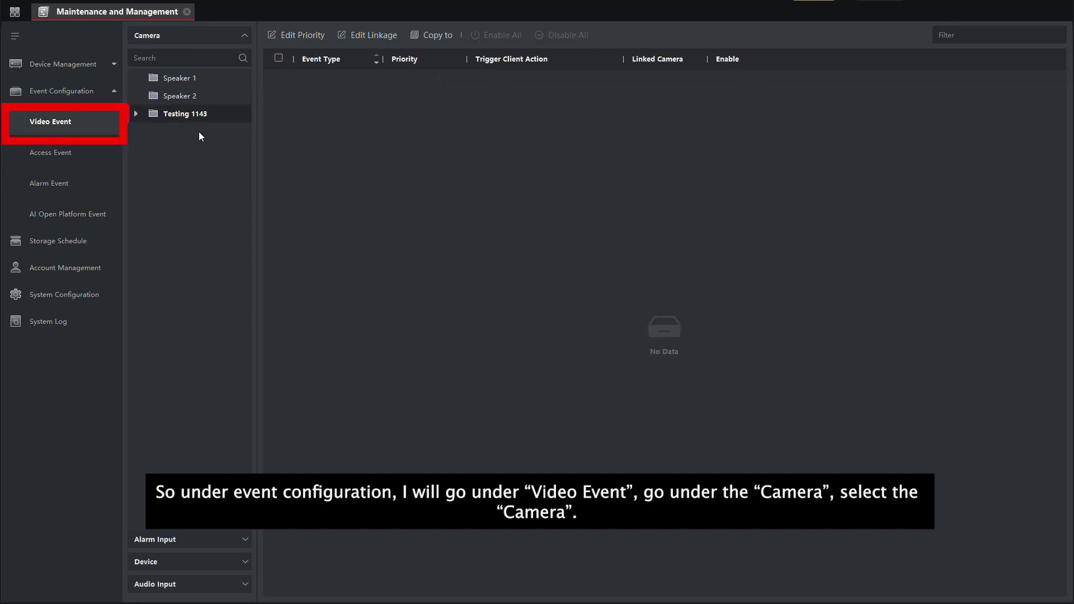
click(215, 133)
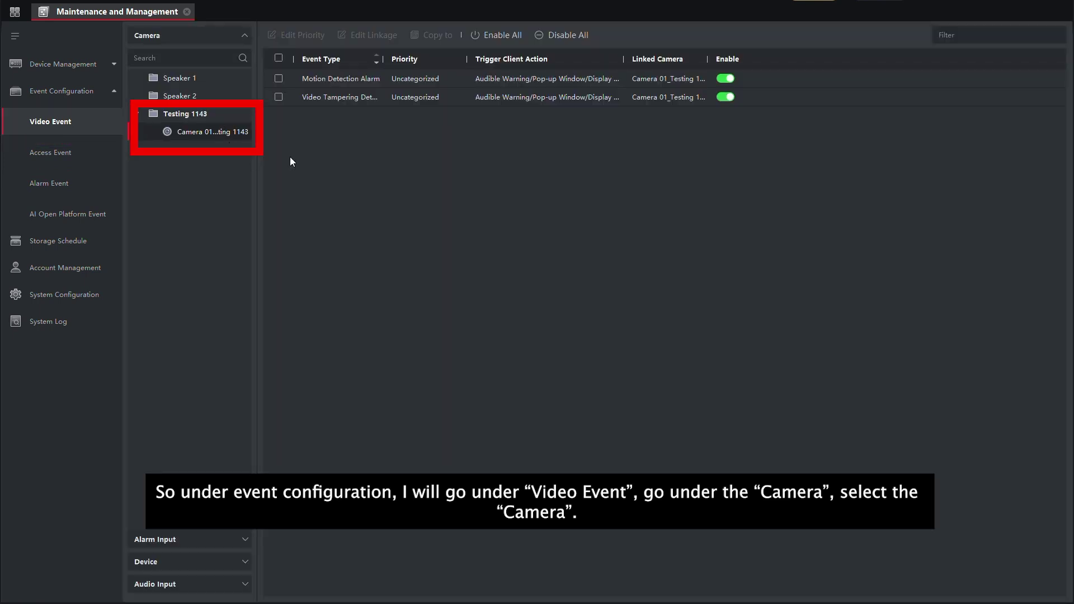
click(279, 79)
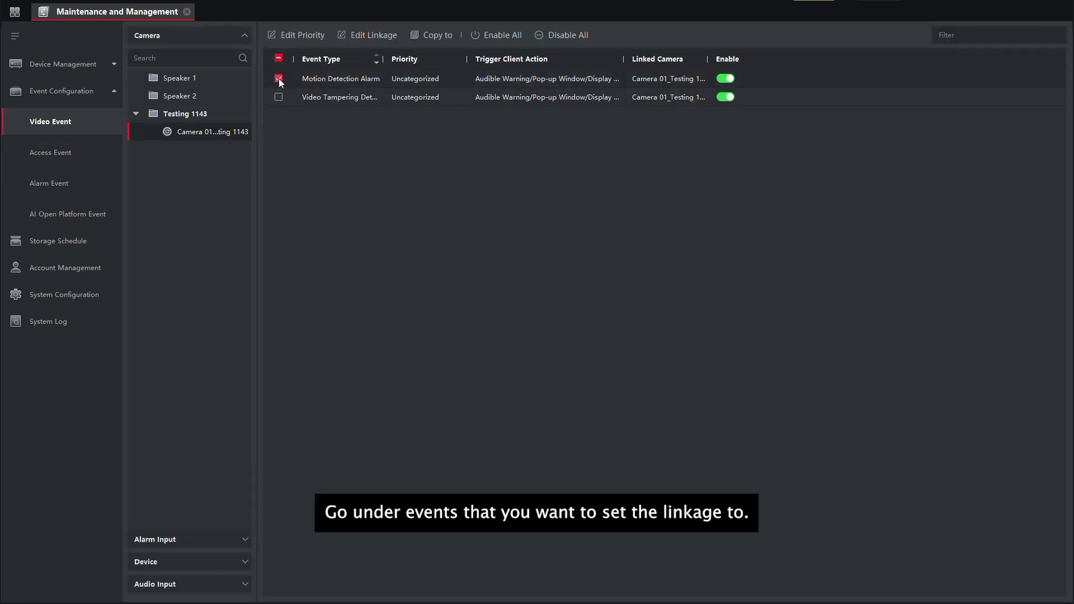
click(367, 35)
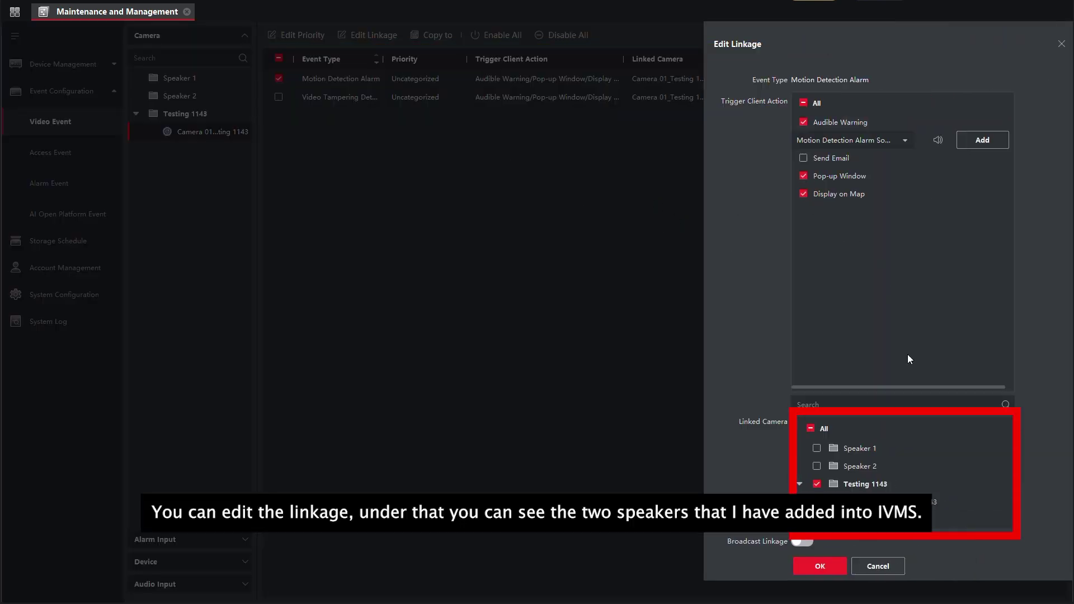
Step: Enable Speaker 1 broadcast linkage on Broadcast1_192.168.0.10 playing interface-welcome-131917 from Testing Library once
click(818, 449)
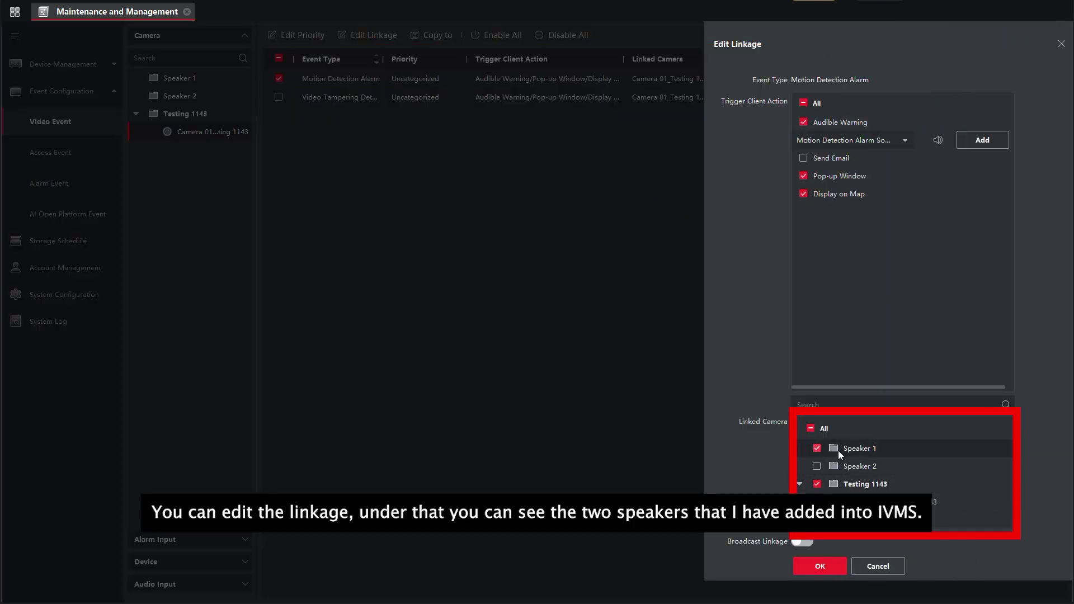
click(801, 541)
scroll(996, 364, down, 5)
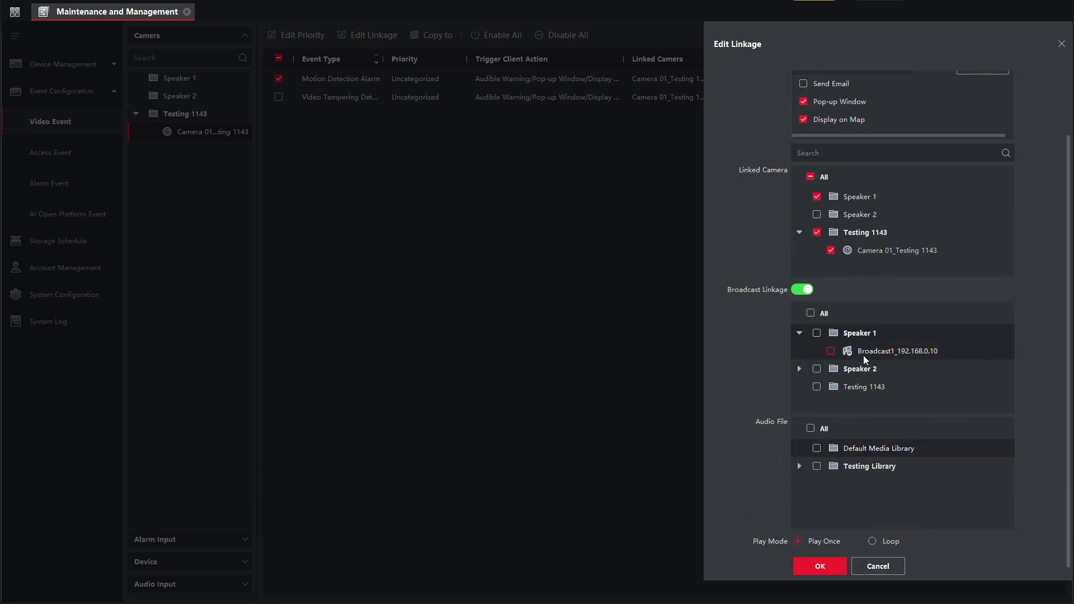
click(830, 351)
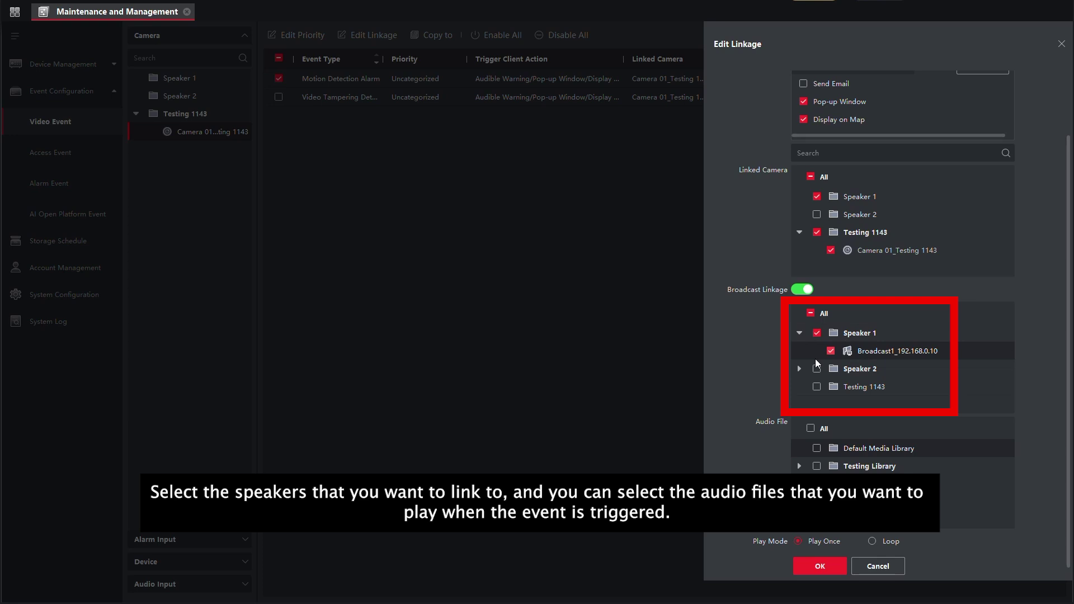
click(799, 466)
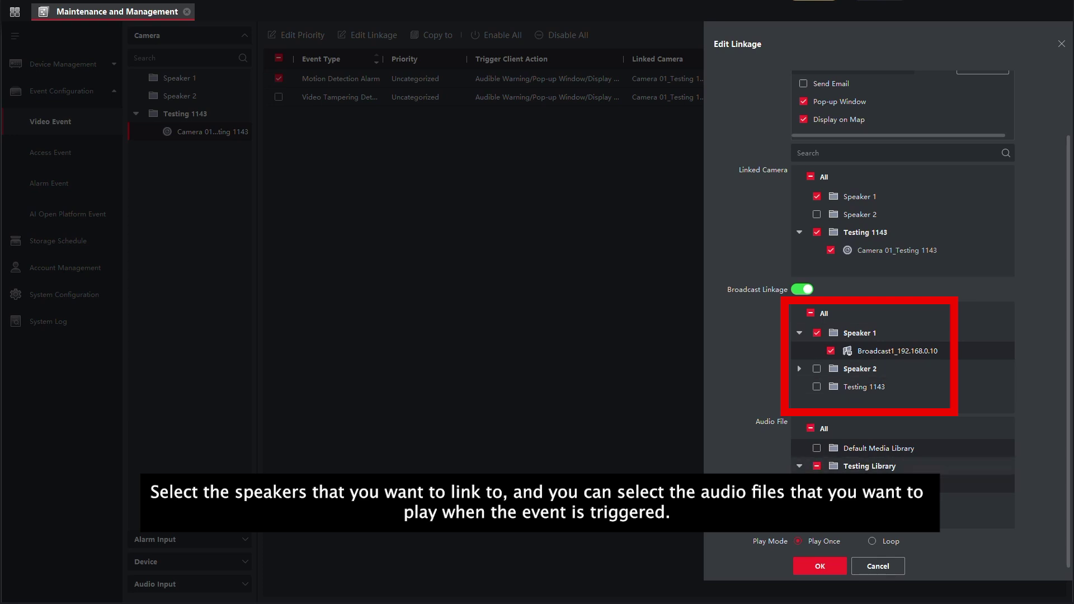
click(872, 541)
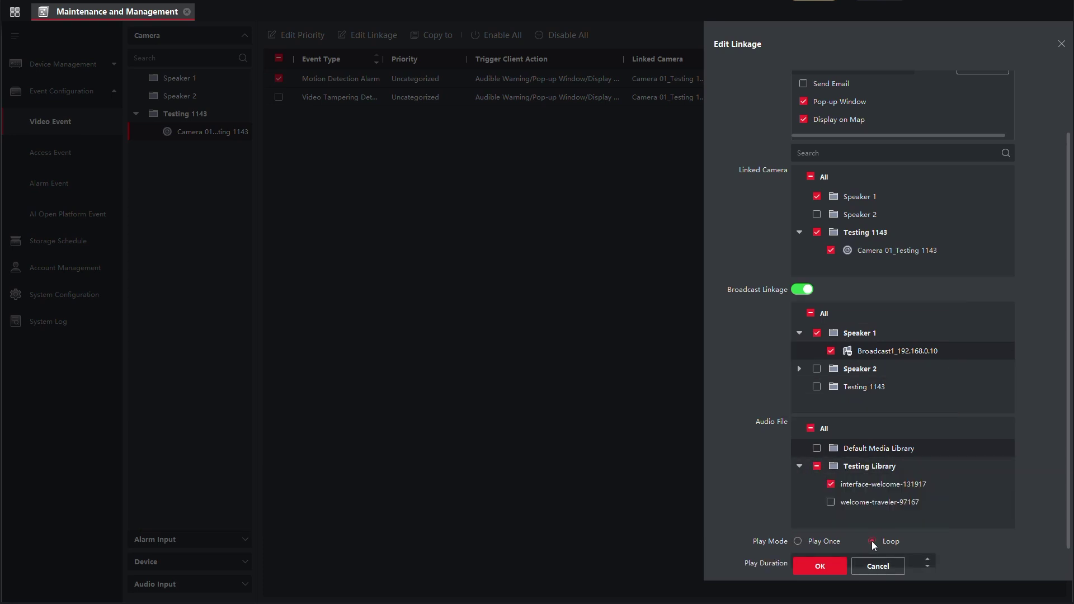
scroll(856, 529, down, 1)
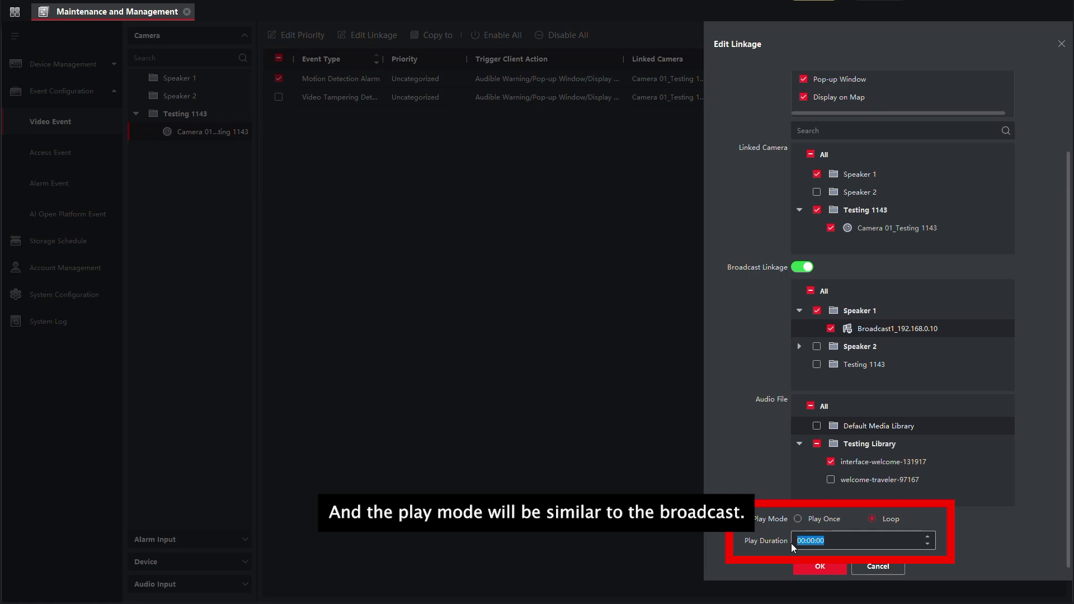
click(798, 519)
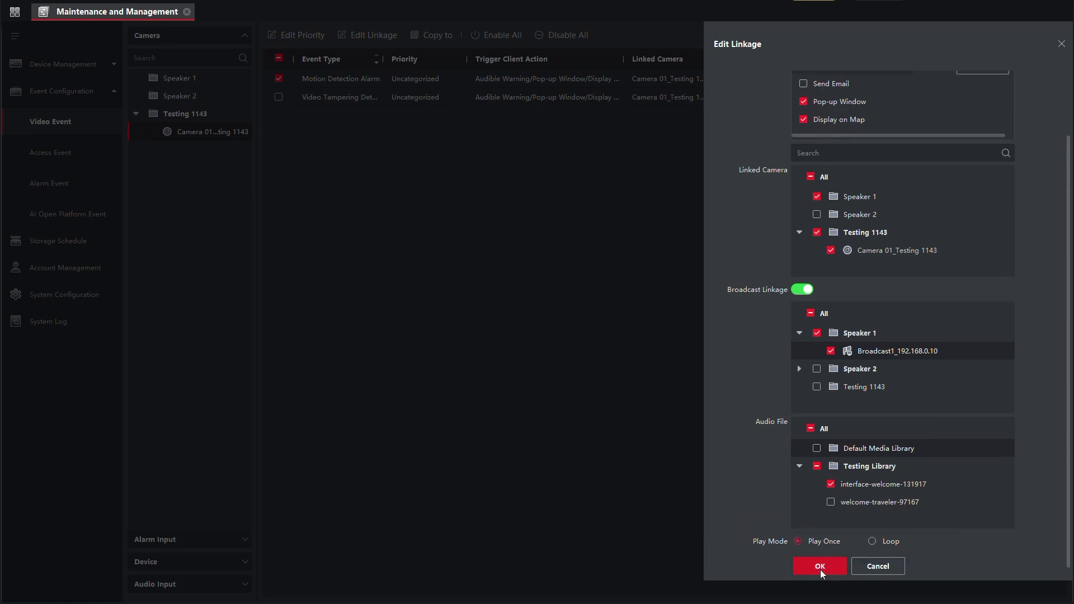